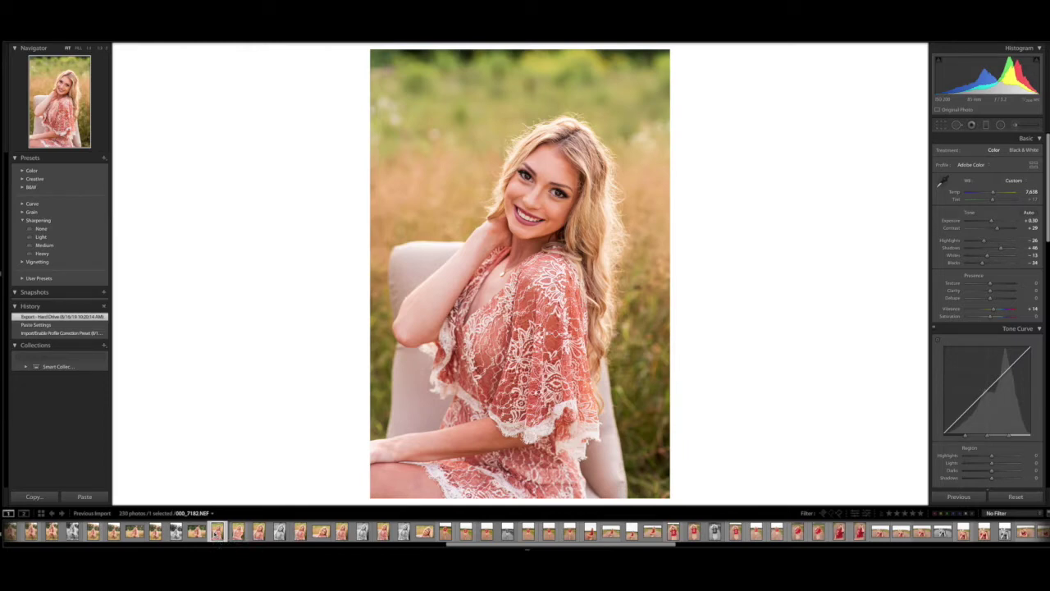
- Rate four of the seated pink-dress portraits, including the black-and-white one, five stars
key("5")
key("Right")
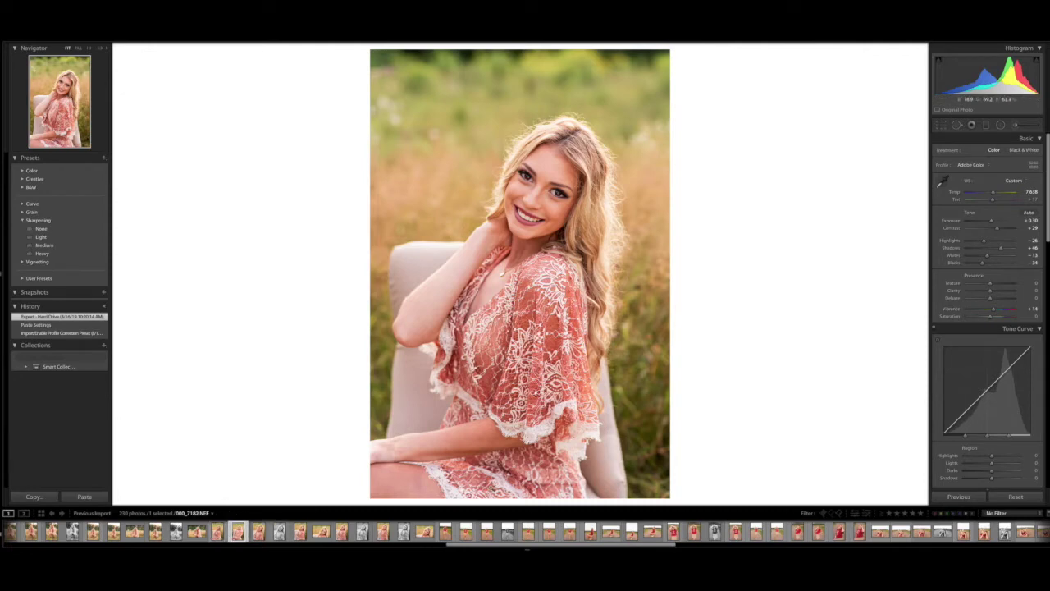
key("5")
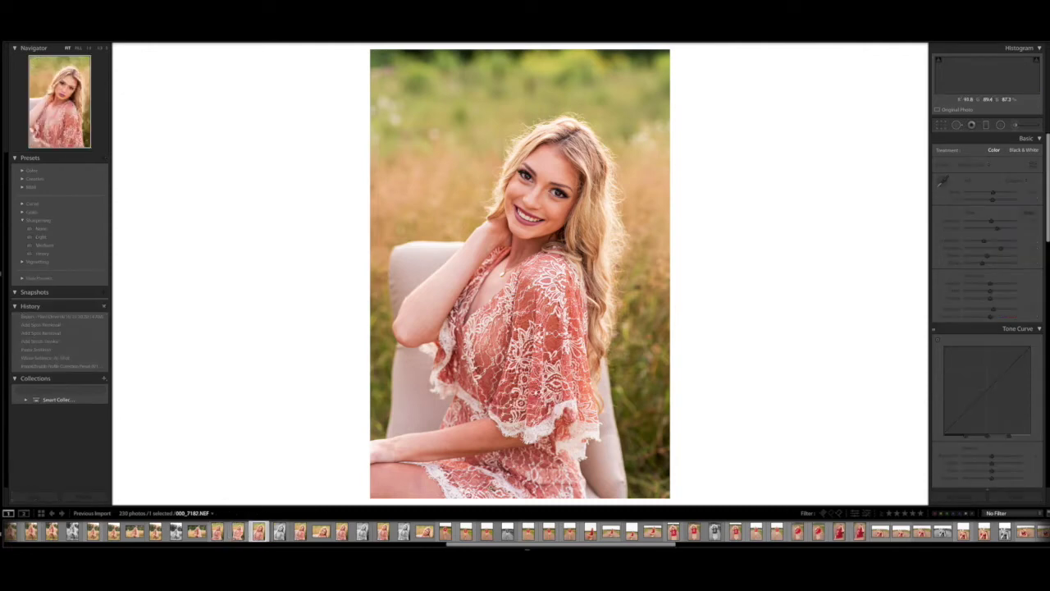
key("Right")
key("v")
key("5")
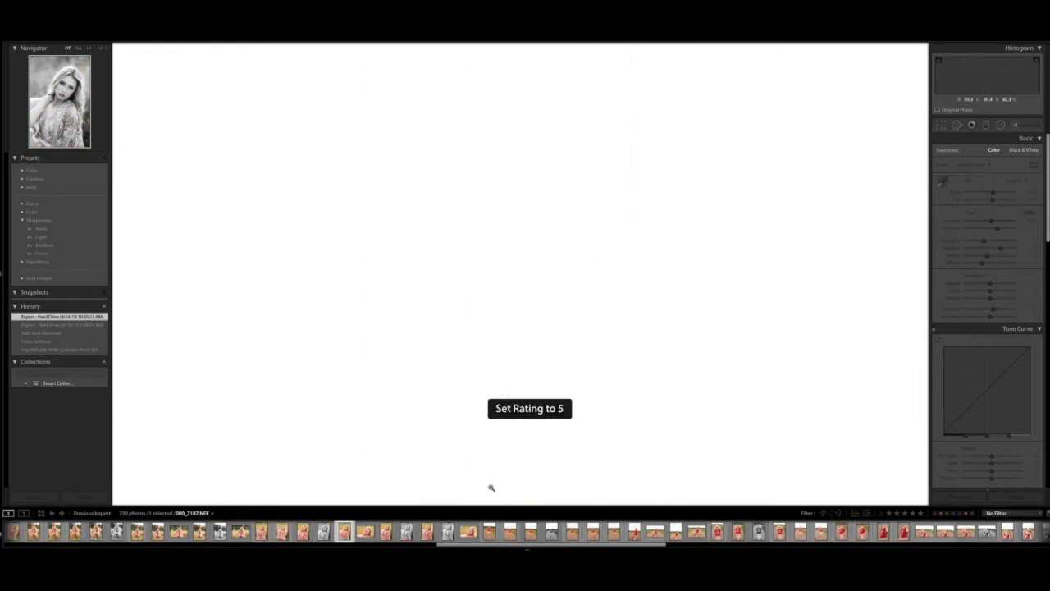
key("Right")
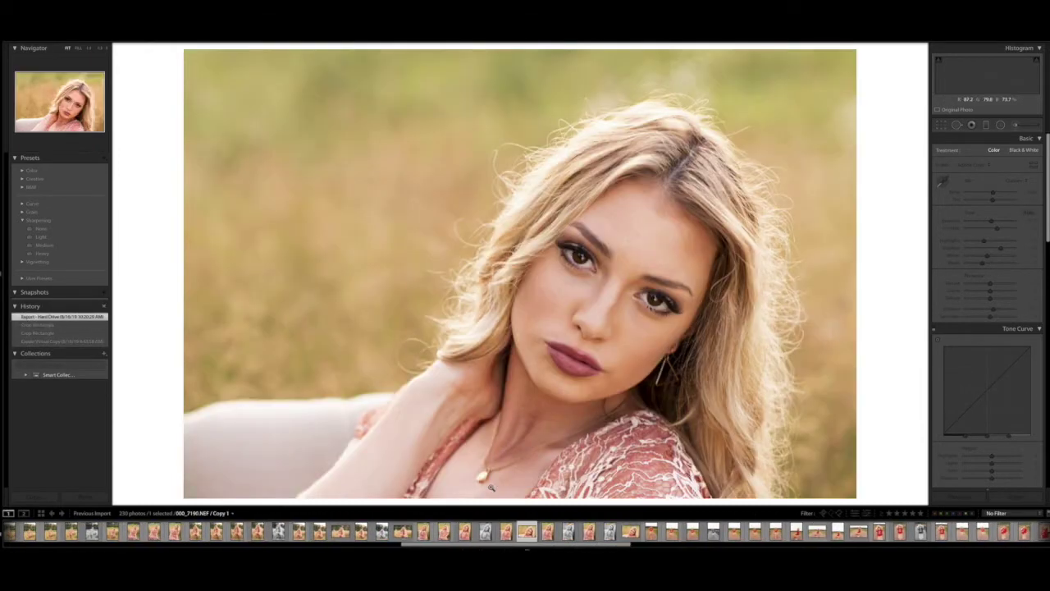
key("Right")
key("5")
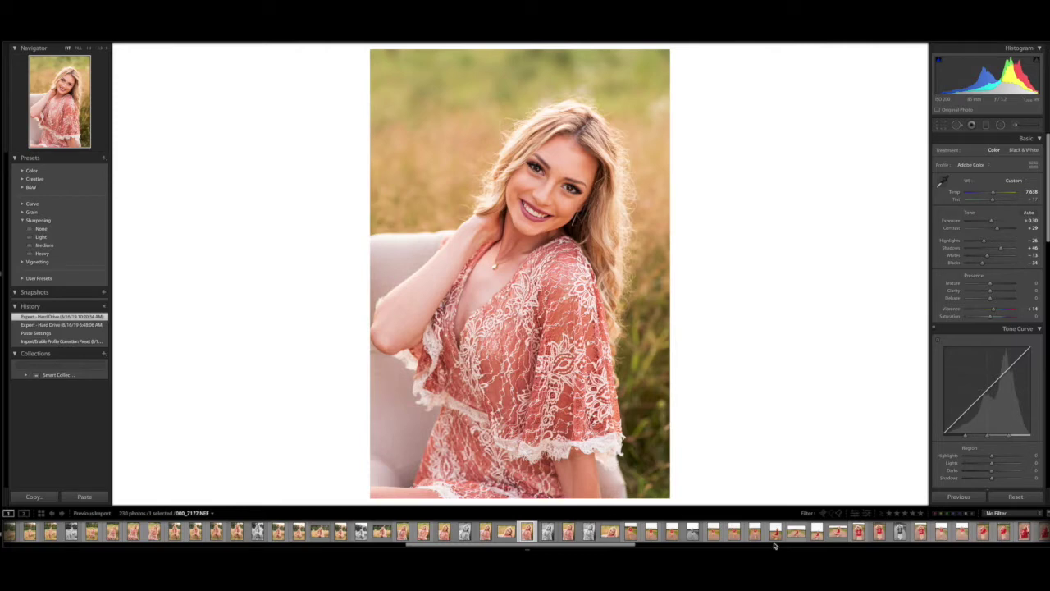
- Filter the filmstrip to photos with five stars and higher, and view the first color pick and the black-and-white one
left_click(920, 513)
left_click(920, 514)
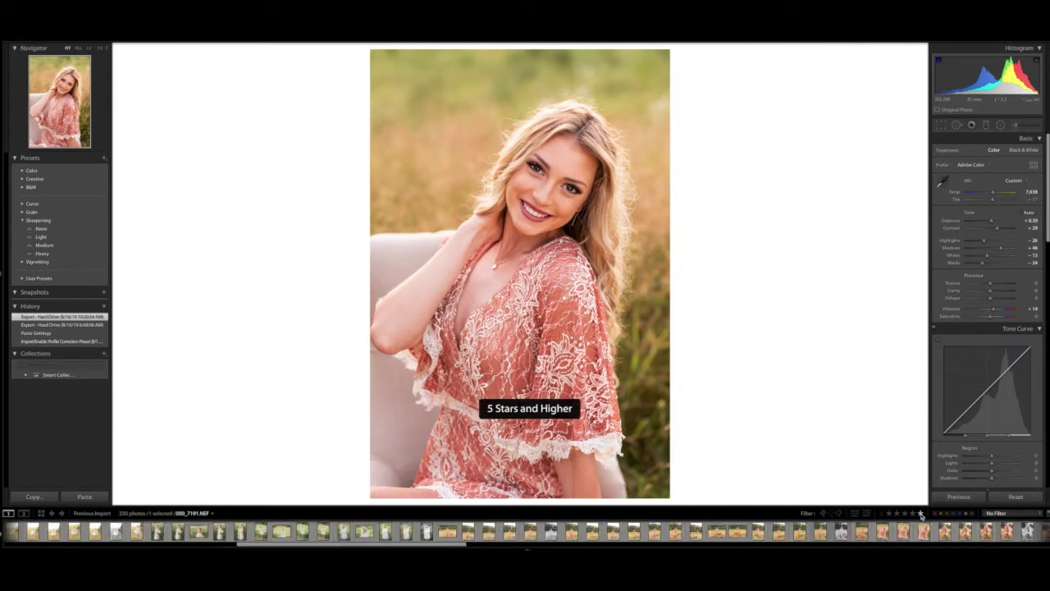
left_click(920, 514)
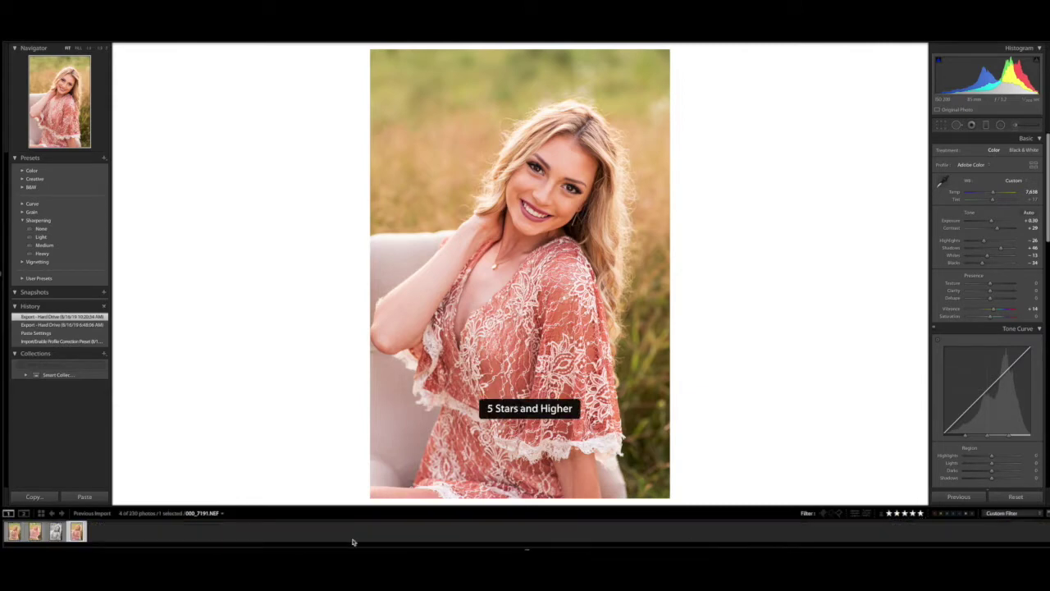
left_click(110, 536)
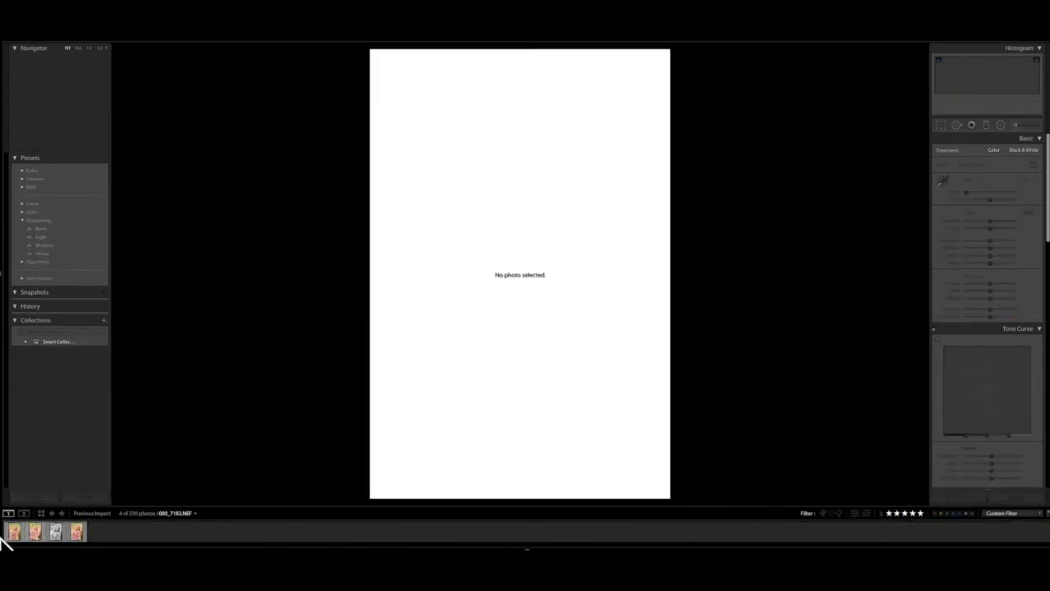
left_click(14, 533)
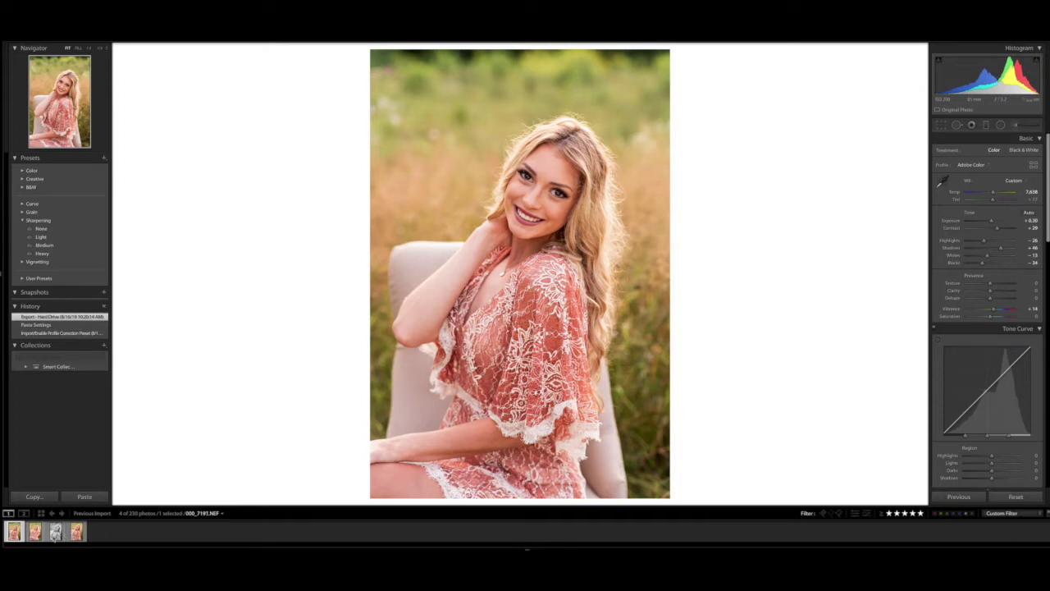
left_click(59, 532)
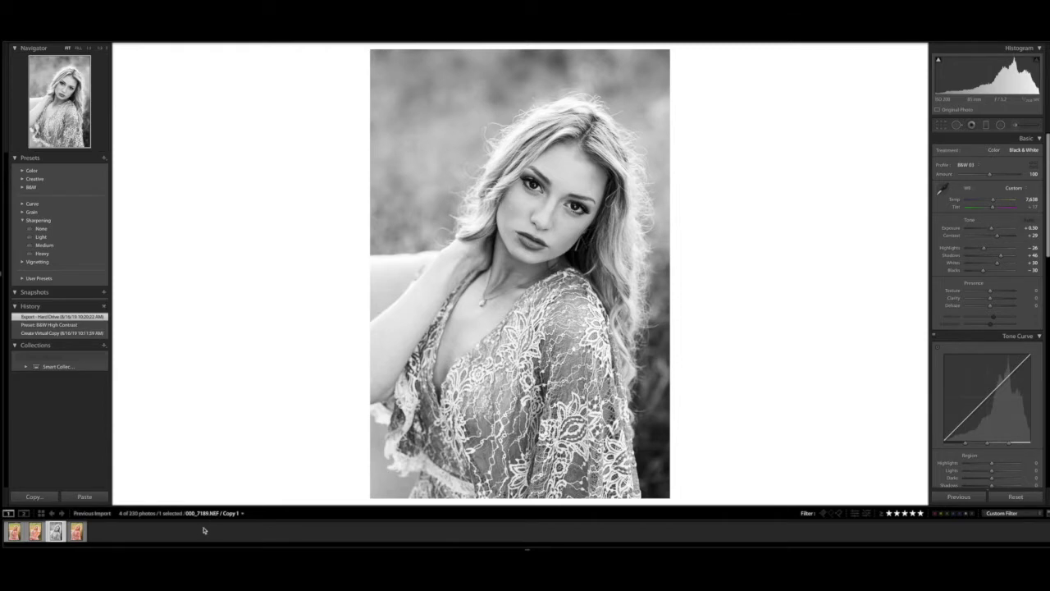
key("0")
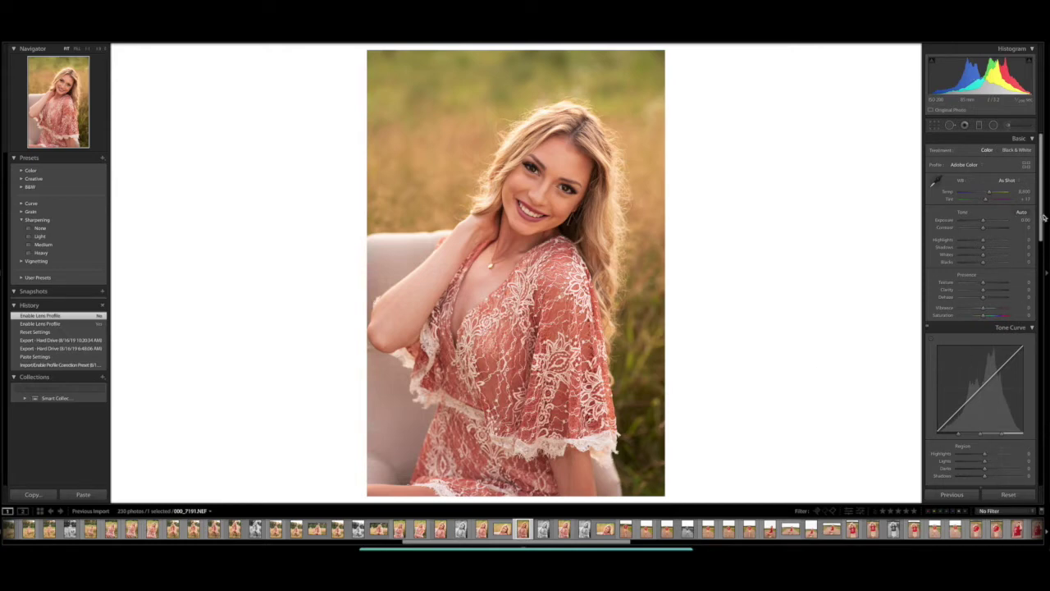
- Enable the lens profile corrections for the portrait, switching them off and on once to compare the effect
left_click_drag(1044, 219, 1041, 312)
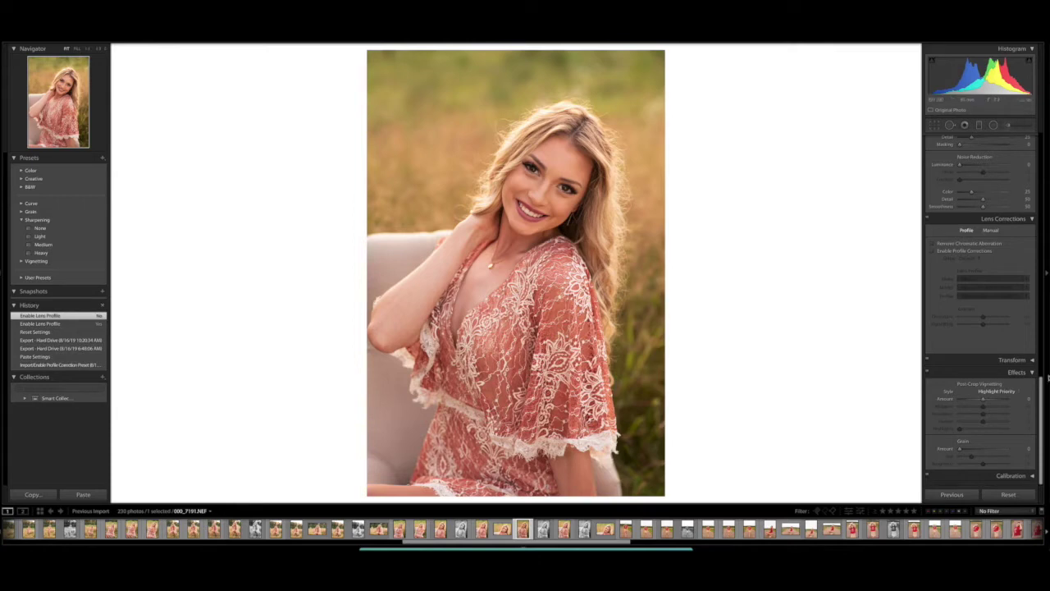
left_click(983, 254)
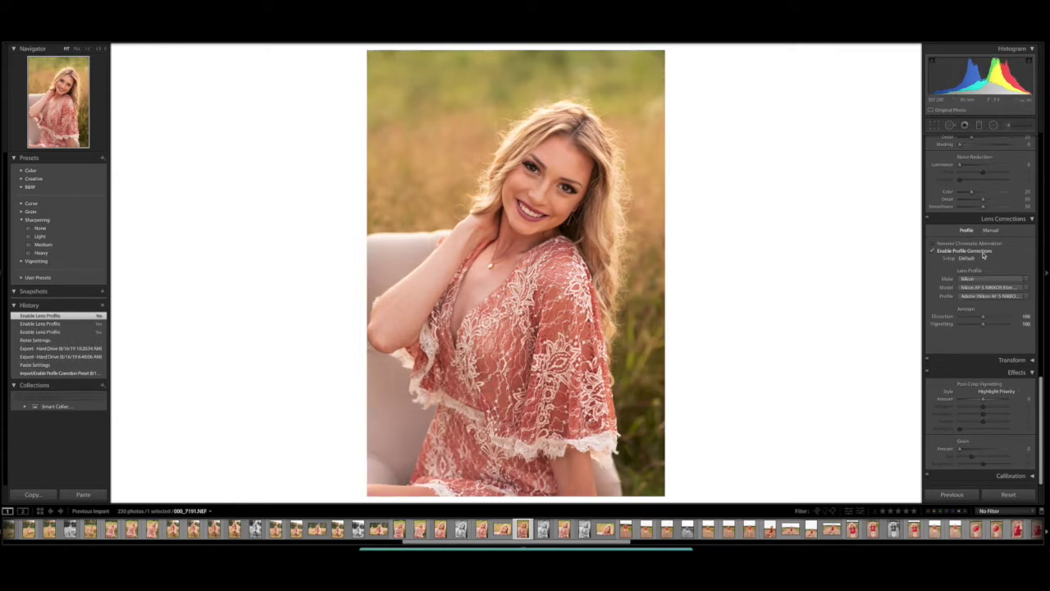
left_click(984, 254)
left_click(983, 255)
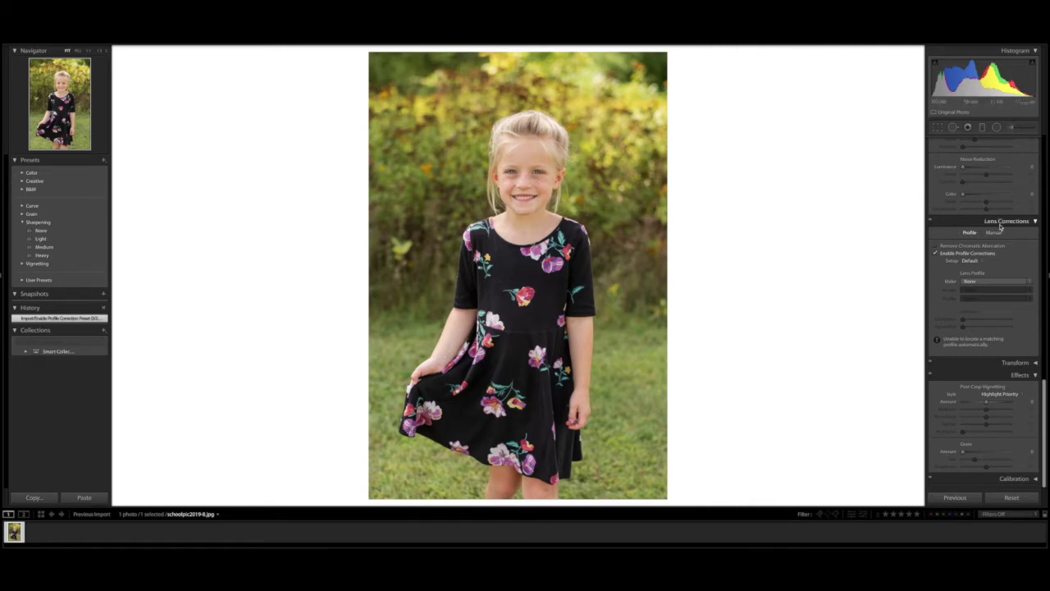
- Heal the small mark on the girl's forehead with the Spot Removal tool in Heal mode at brush size 22
scroll(985, 288, "up", 10)
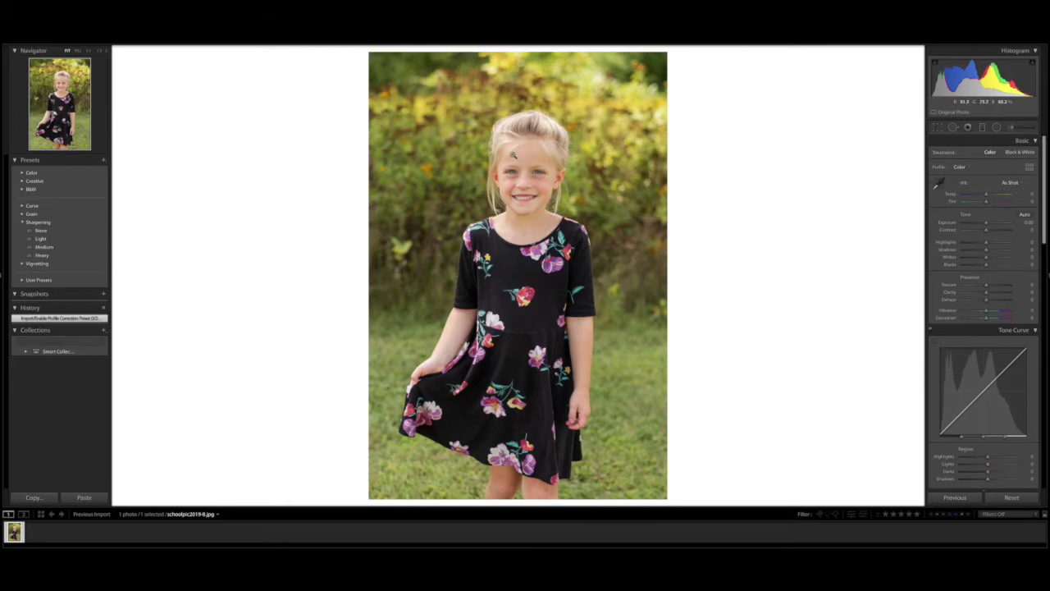
left_click(513, 155)
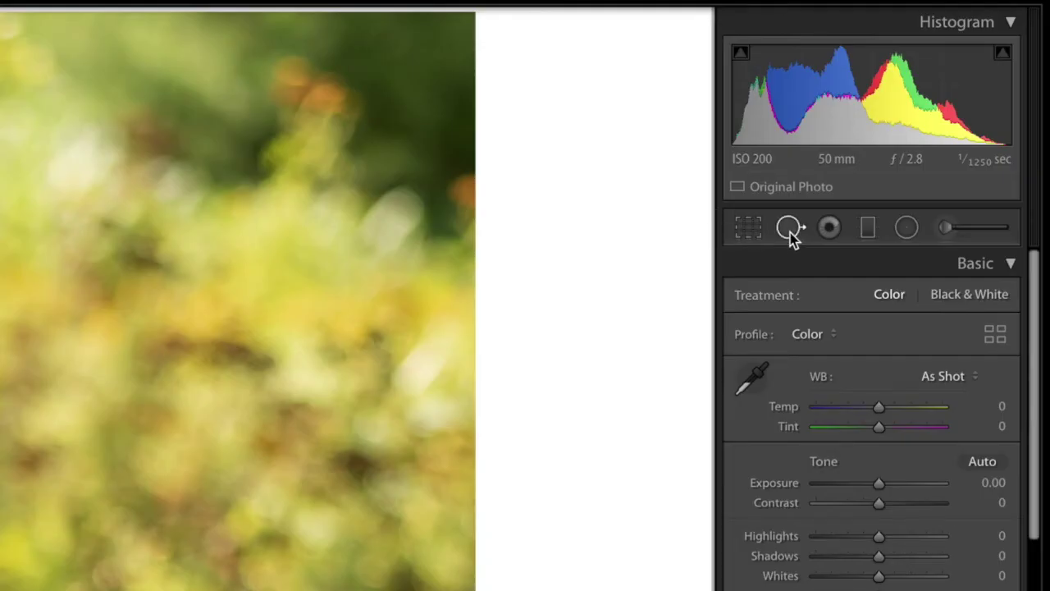
left_click(791, 230)
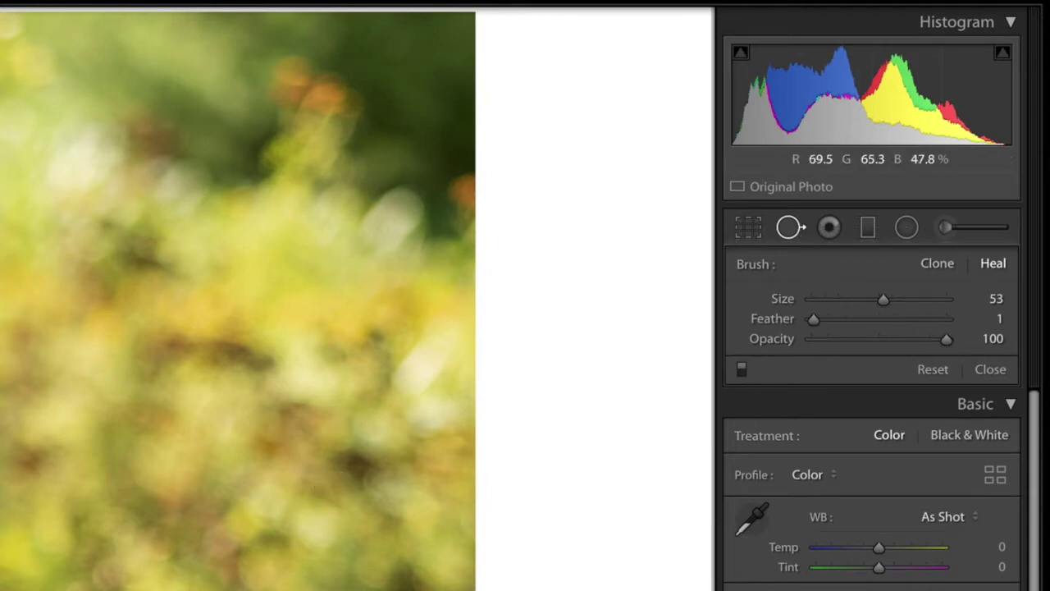
scroll(99, 522, "up", 10)
scroll(88, 540, "down", 4)
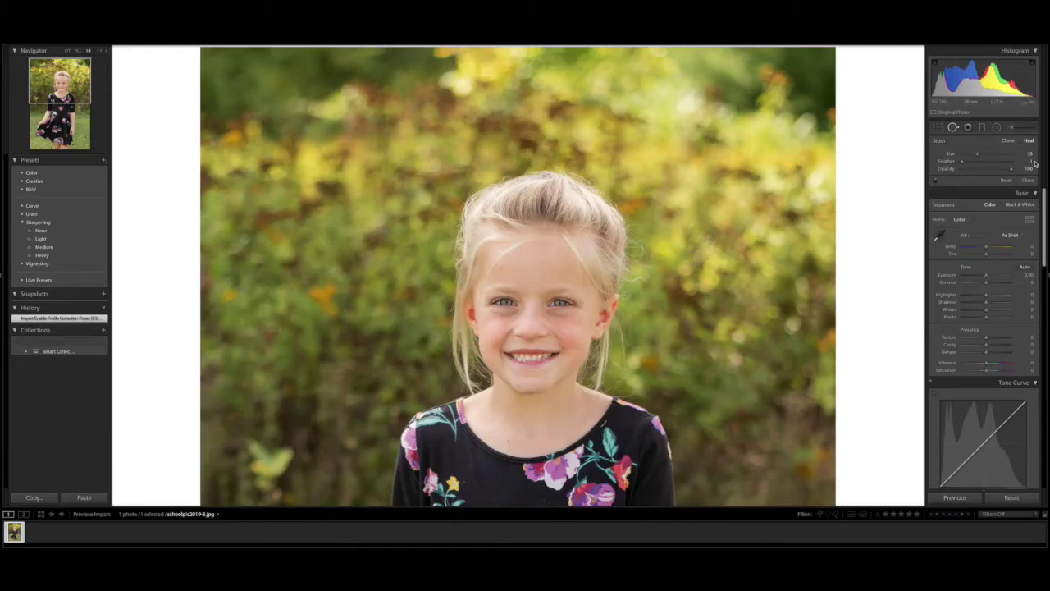
left_click_drag(978, 155, 972, 159)
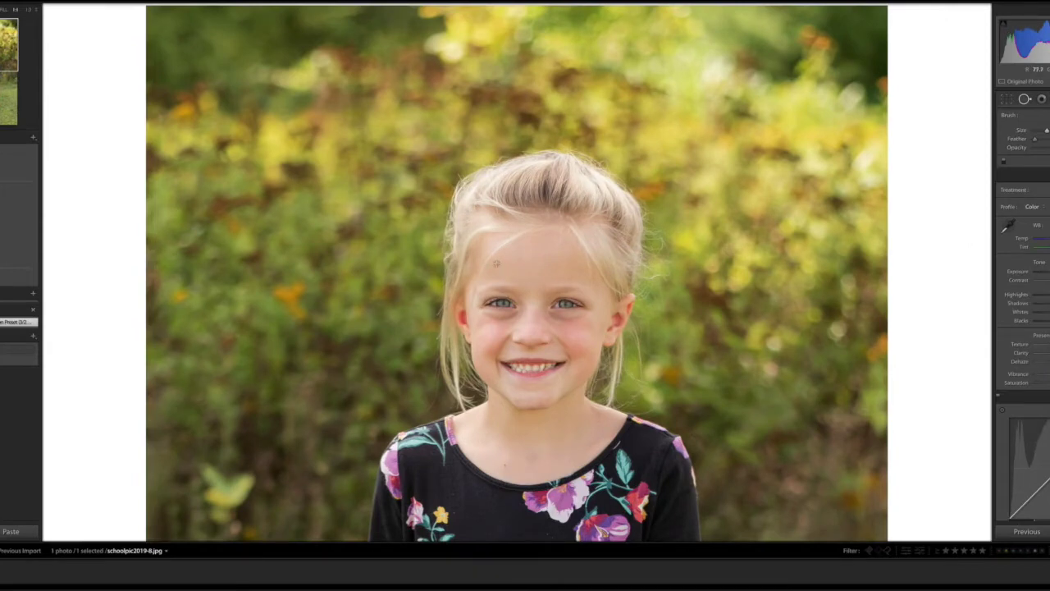
left_click(496, 263)
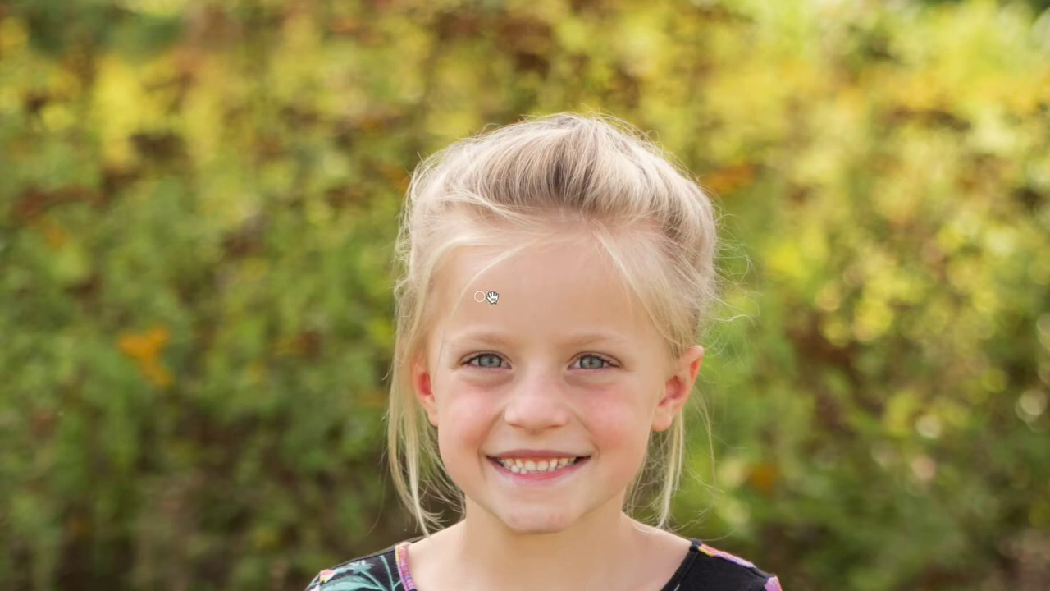
left_click(492, 301)
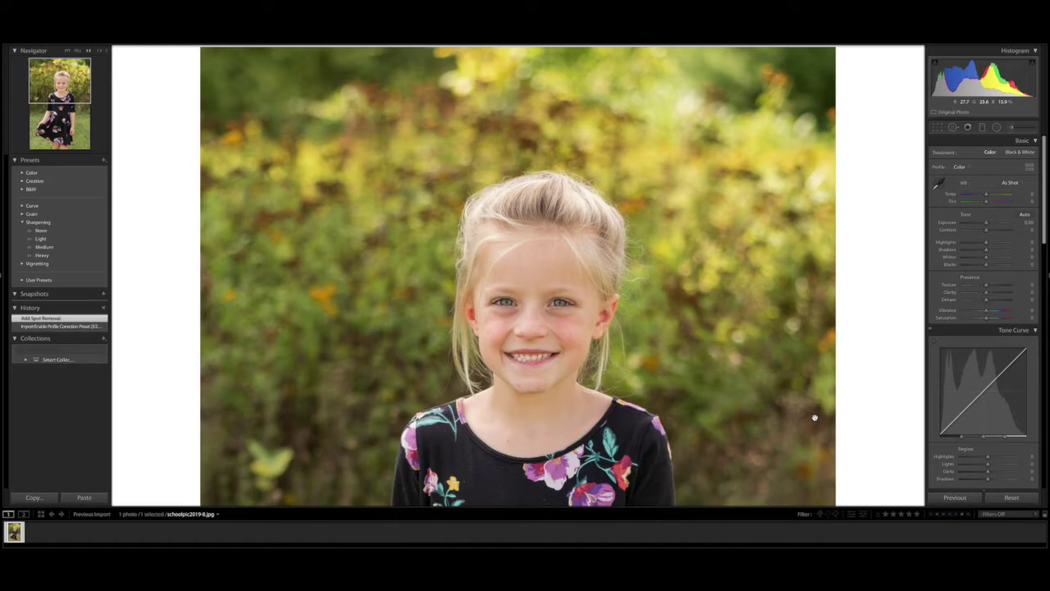
- Heal the small spot on the girl's chest just above the dress neckline with Spot Removal
left_click(954, 128)
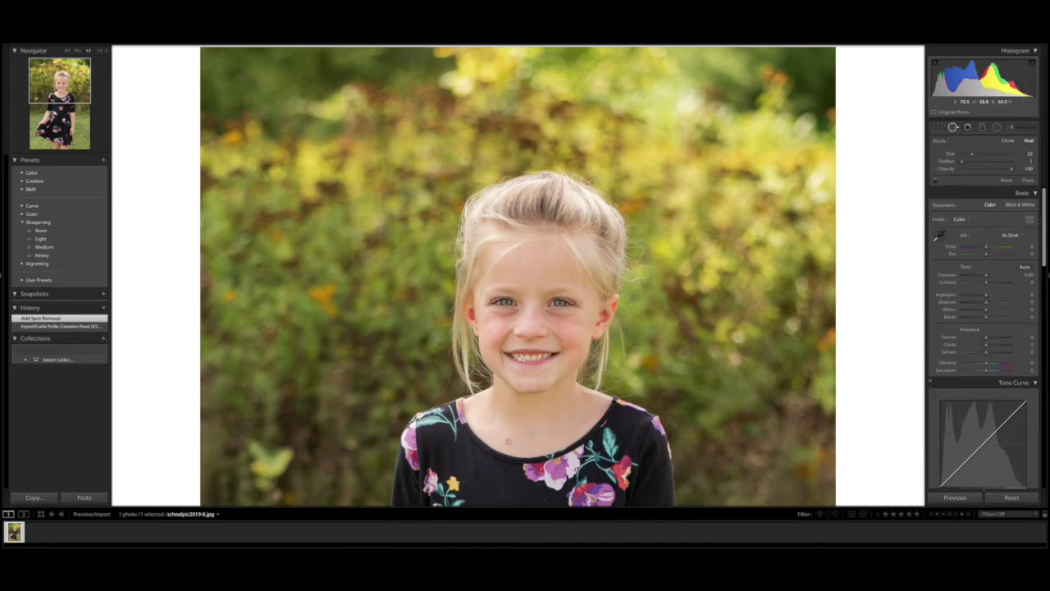
left_click(508, 440)
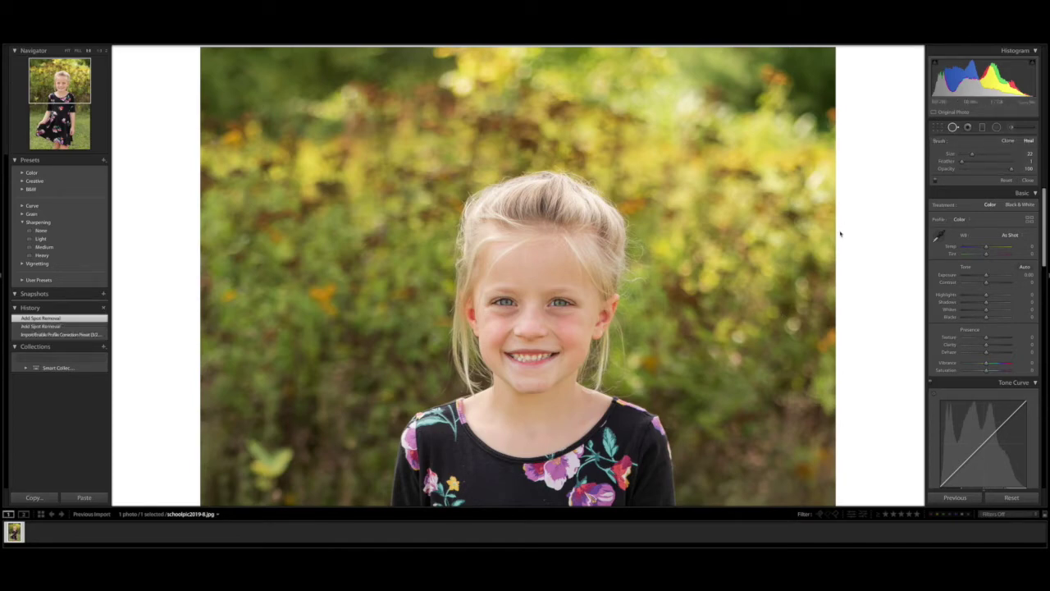
left_click(938, 130)
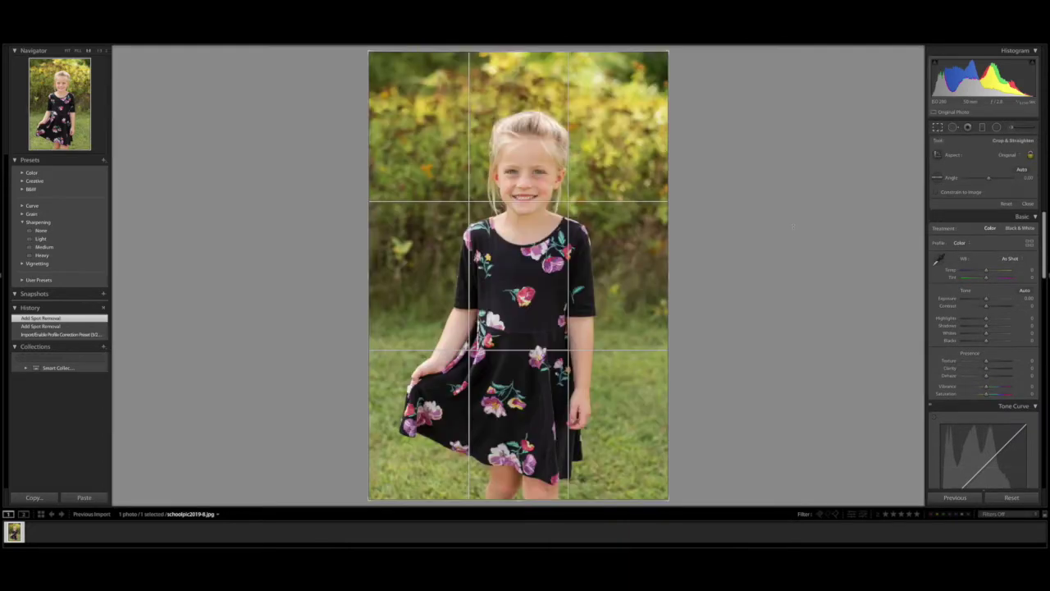
key("r")
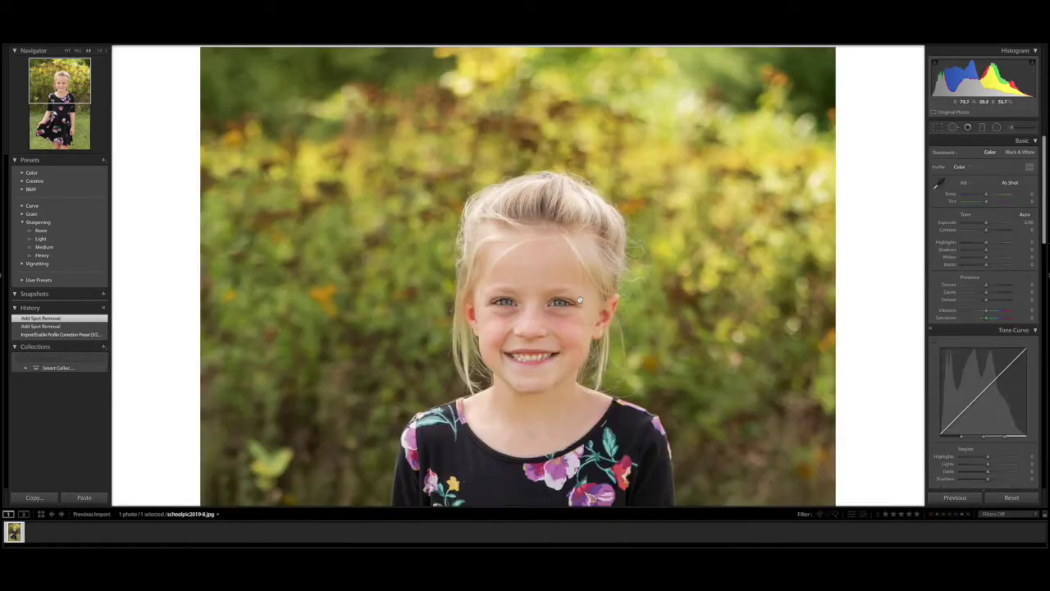
- Heal a horizontal patch of the grass beside the girl's arm with Spot Removal at brush size 80
left_click(547, 307)
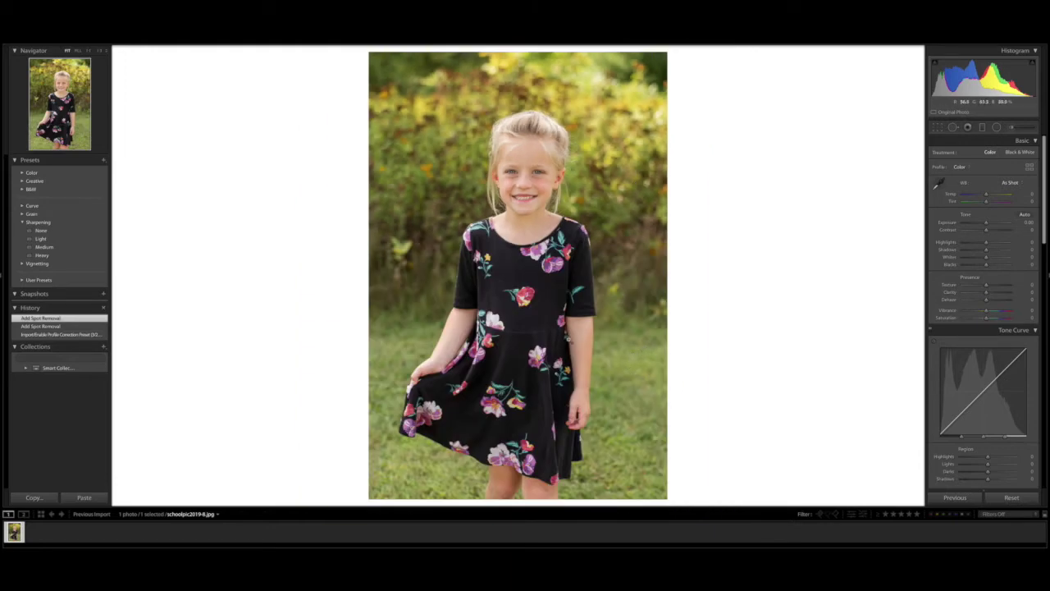
key("q")
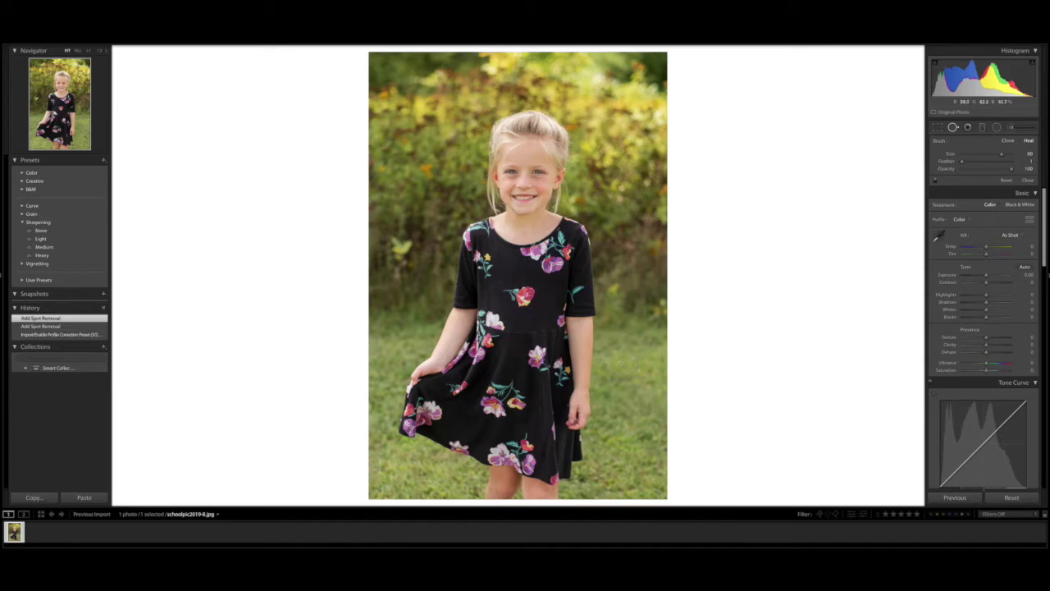
left_click_drag(619, 361, 644, 361)
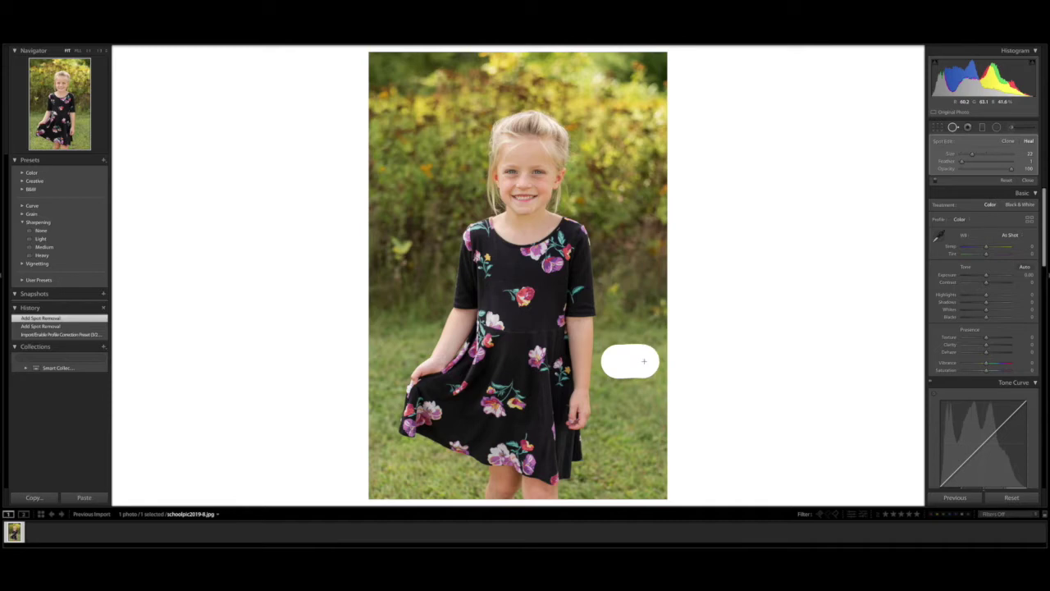
left_click_drag(644, 361, 644, 362)
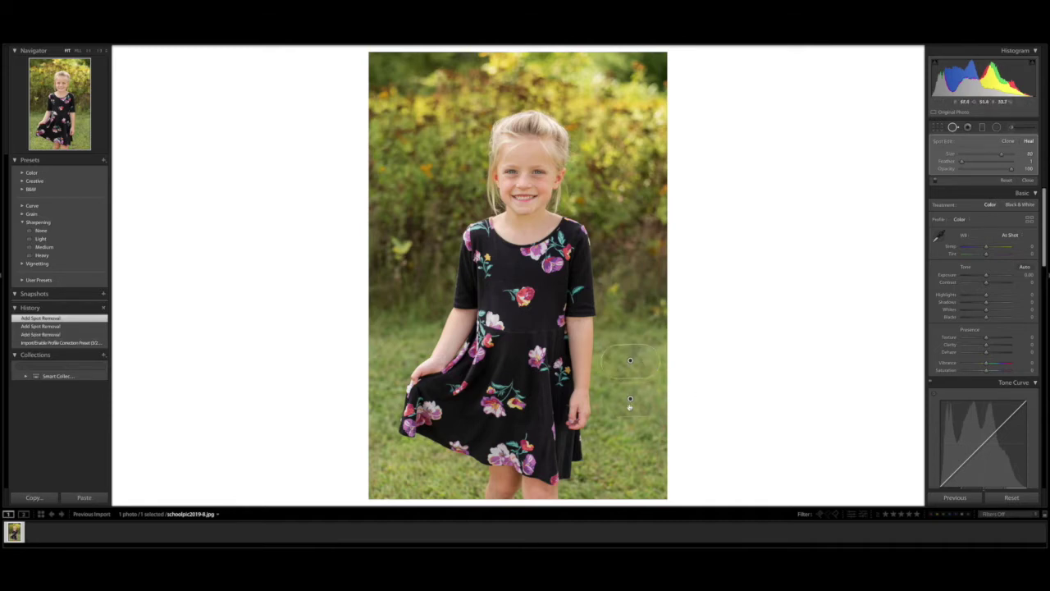
key("h")
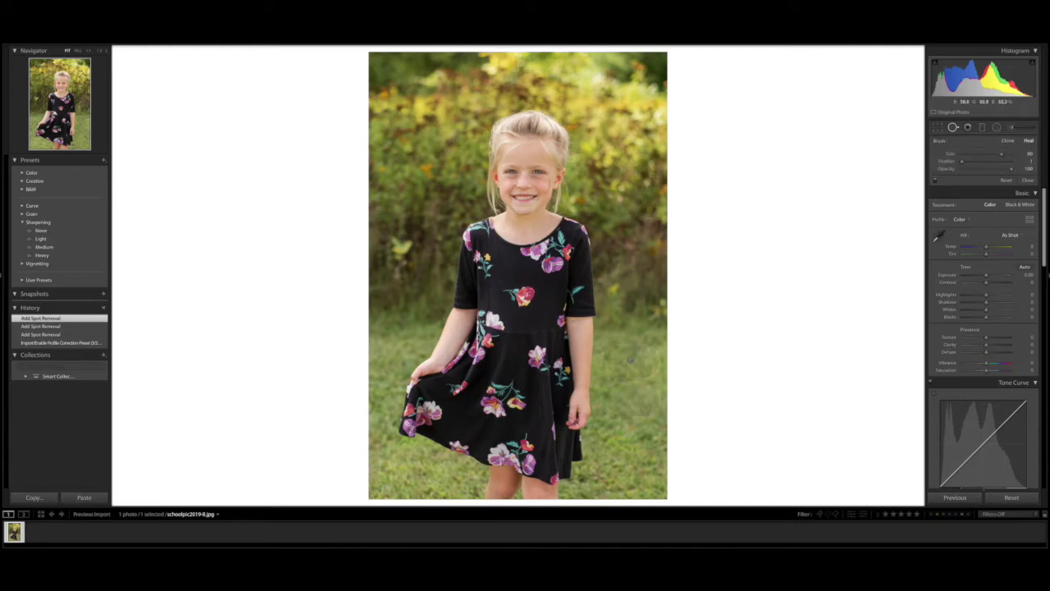
left_click(953, 128)
- Heal the bright background foliage beside the girl's head at brush size 77 and move the sampled source area across the foliage
left_click(953, 128)
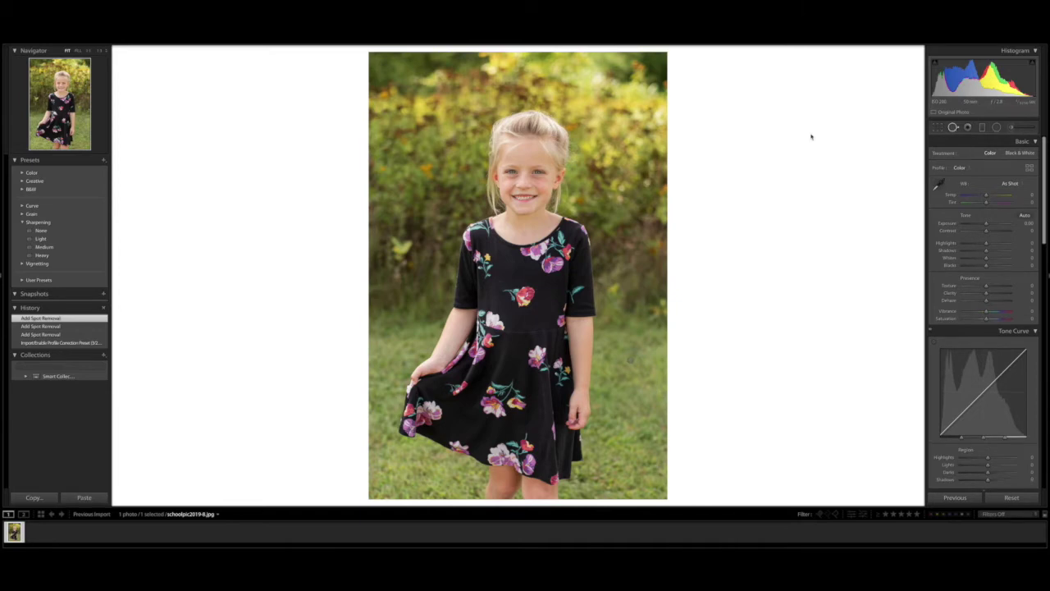
scroll(590, 99, "down", 3)
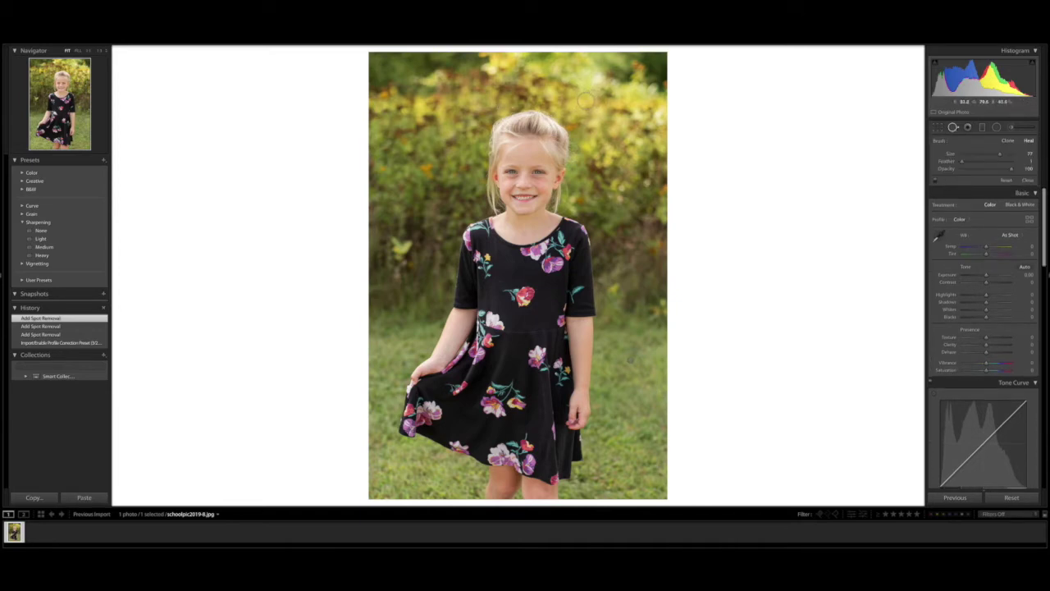
mouse_move(586, 99)
left_mouse_down()
mouse_move(601, 102)
mouse_move(591, 115)
mouse_move(603, 121)
left_mouse_up()
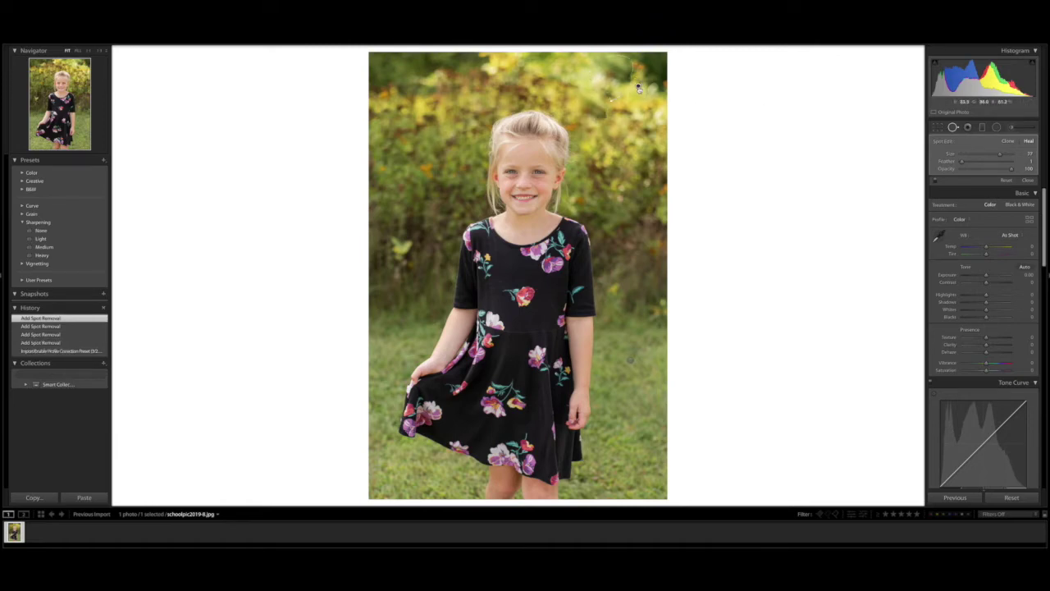
mouse_move(646, 104)
left_mouse_down()
mouse_move(450, 114)
mouse_move(443, 92)
mouse_move(440, 105)
left_mouse_up()
key("q")
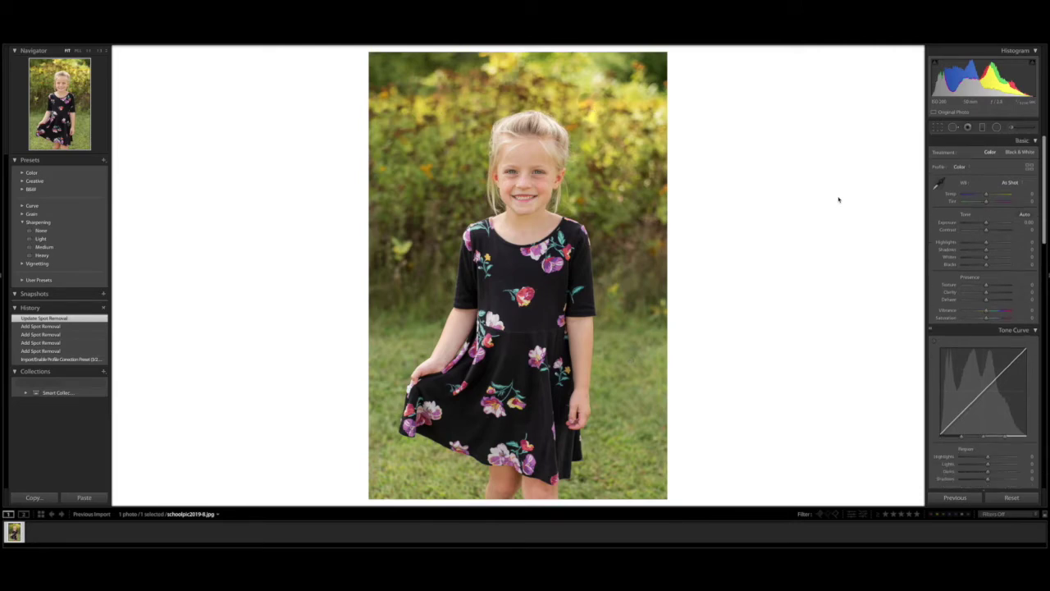
- Reset all develop settings of the photo of the girl in the black floral dress
key("ctrl+shift+r")
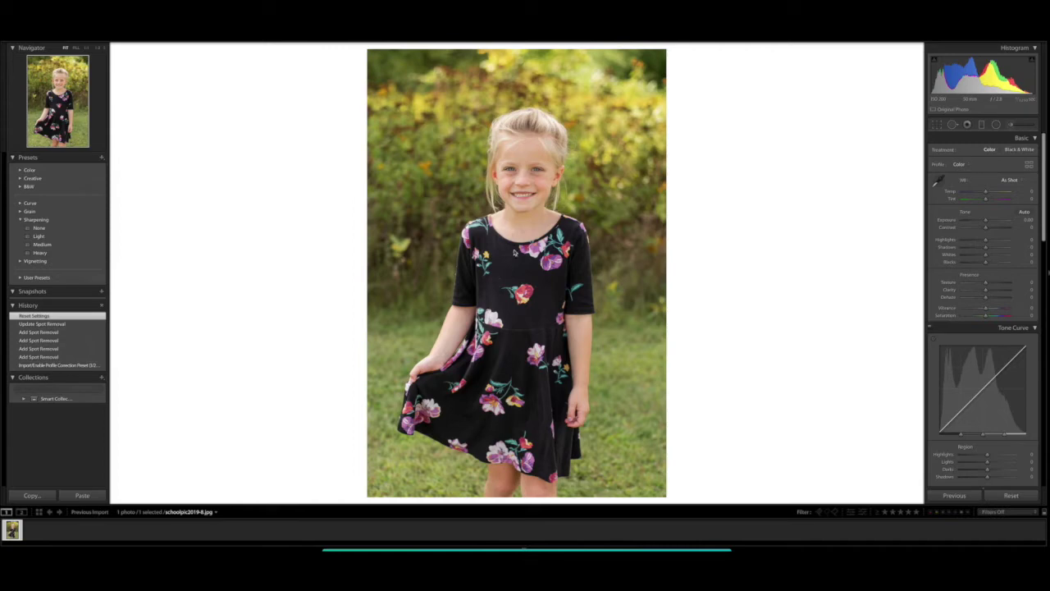
- Zoom in on the girl's face and set the Adjustment Brush effect to the Soften Skin preset
left_click(526, 182)
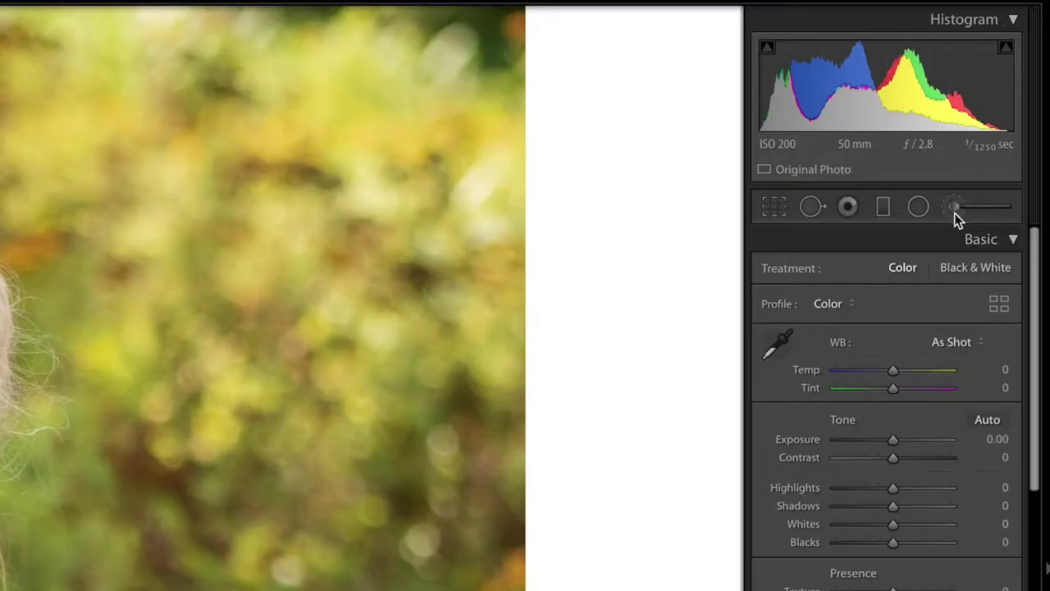
left_click(953, 208)
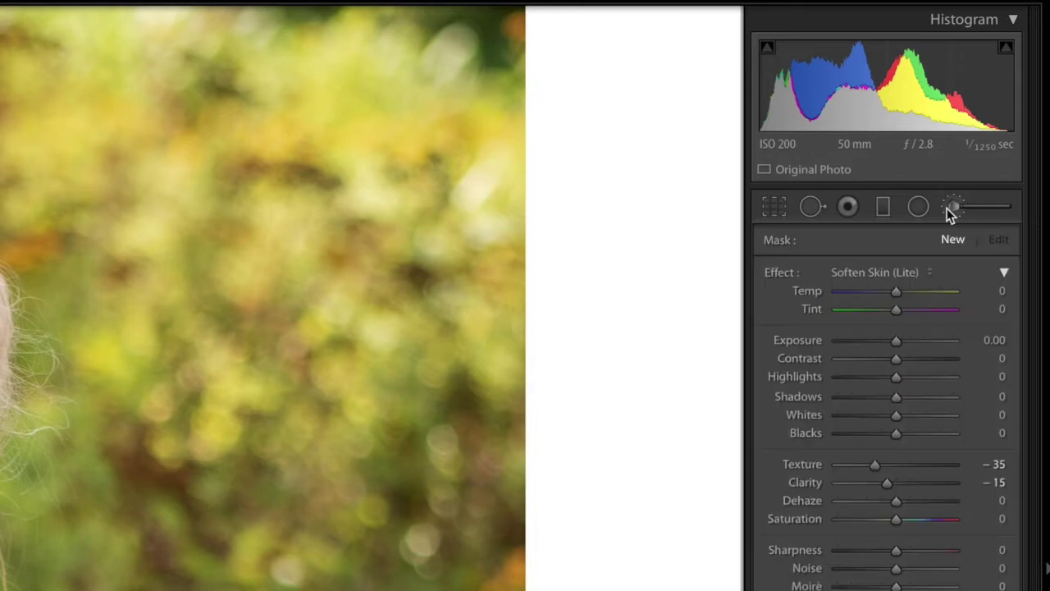
left_click(919, 272)
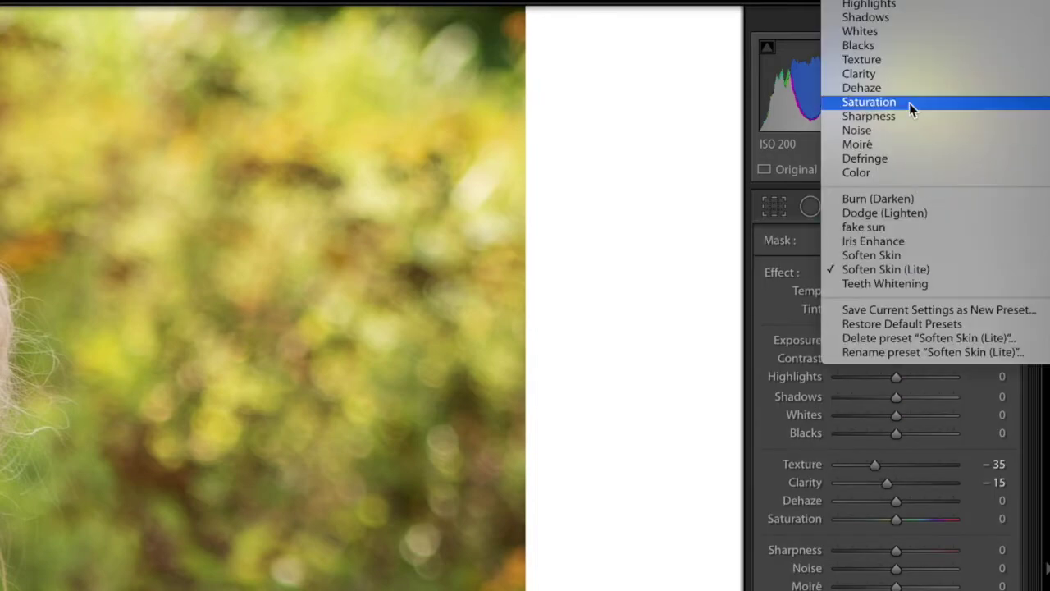
left_click(791, 292)
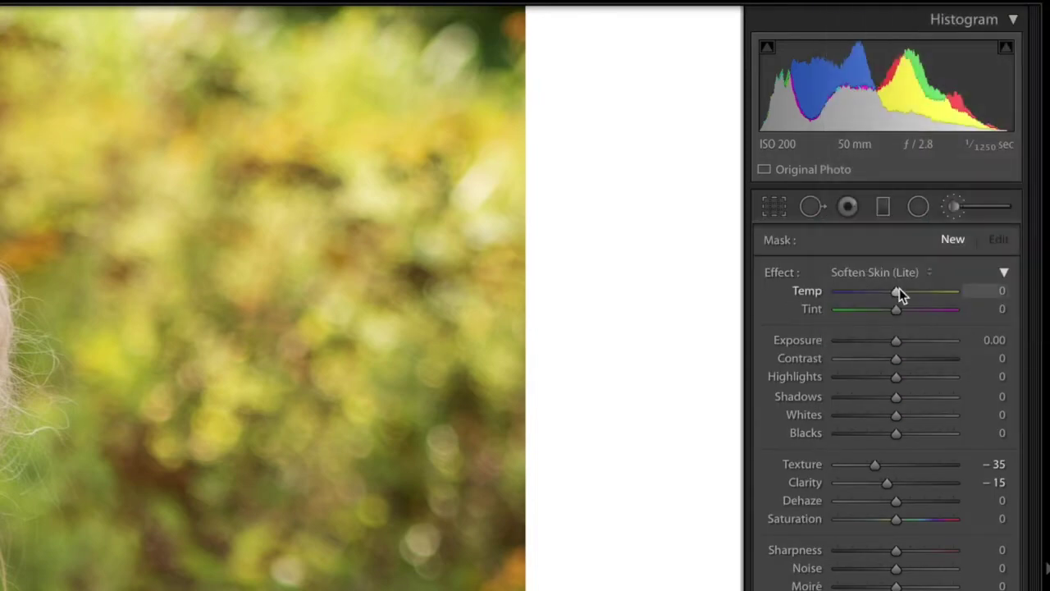
left_click(902, 272)
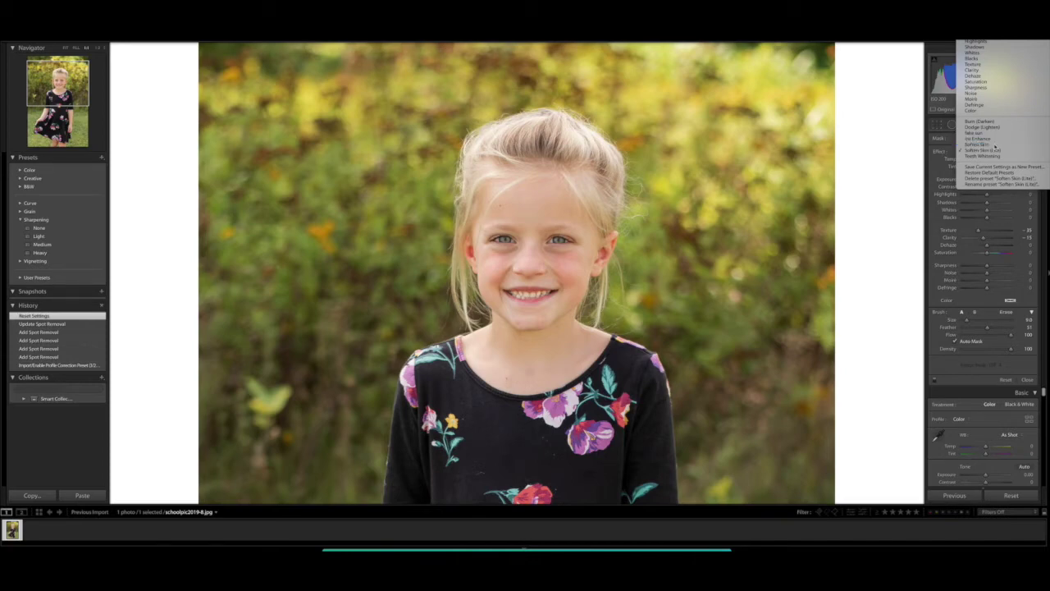
left_click(995, 146)
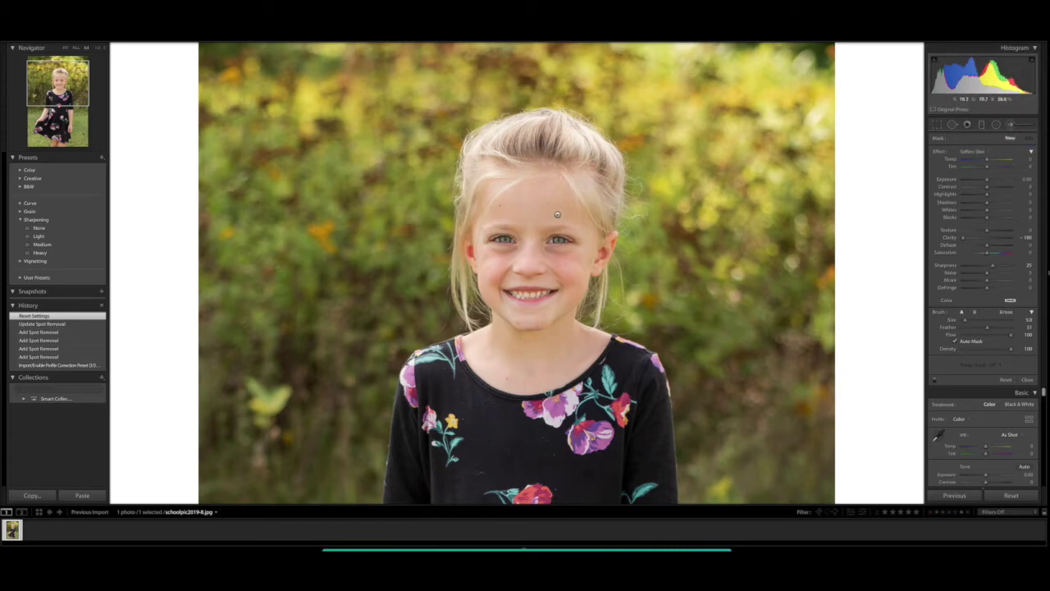
- Paint the Soften Skin effect over the girl's cheek beside her nose with the Adjustment Brush at size 6
scroll(557, 215, "down", 1)
scroll(898, 320, "down", 2)
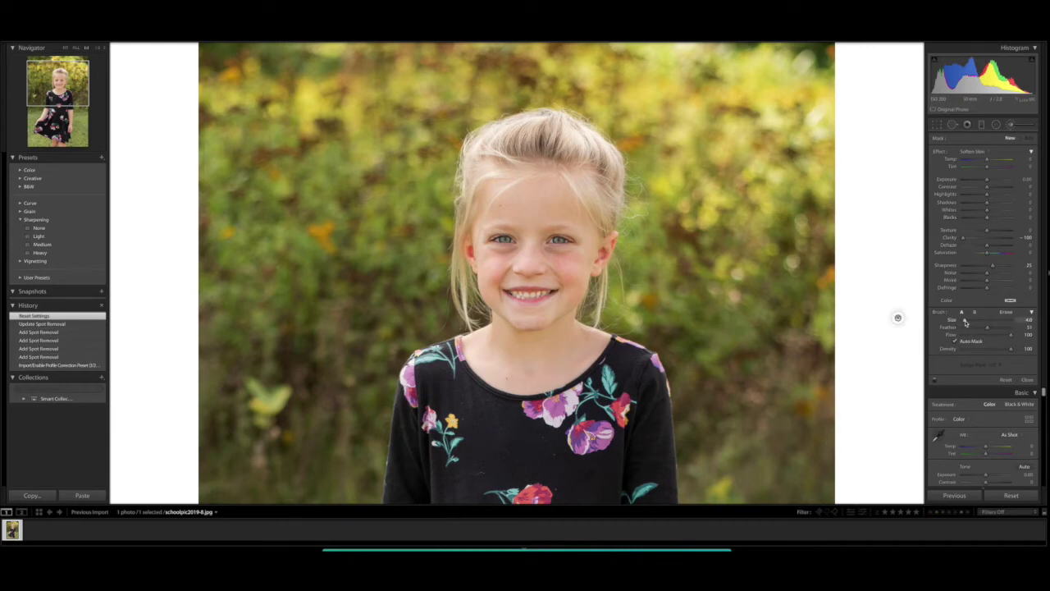
left_click(970, 320)
scroll(546, 261, "down", 4)
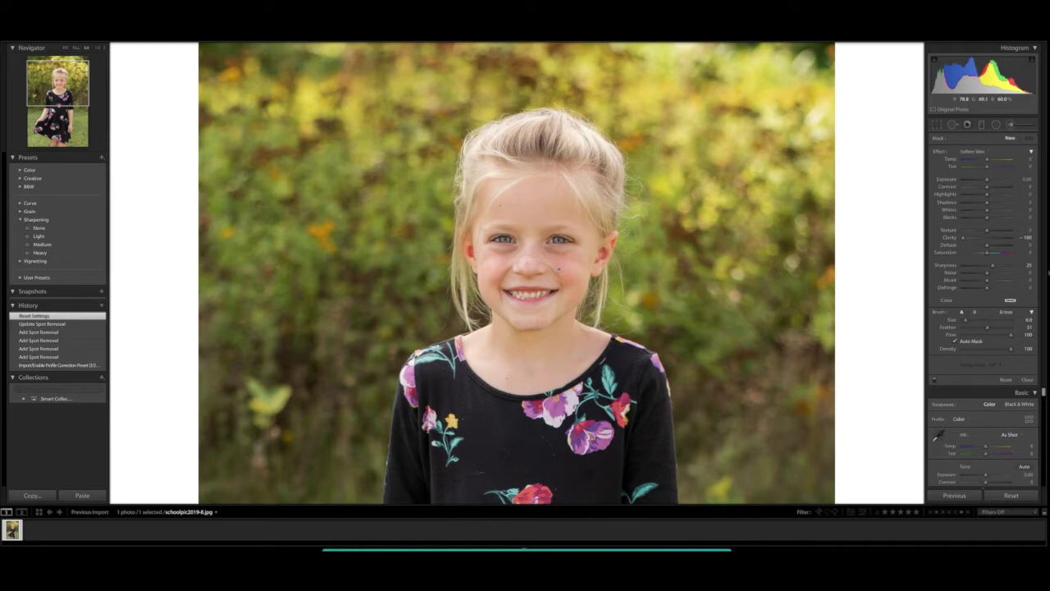
left_click(538, 271)
left_click_drag(539, 272, 572, 271)
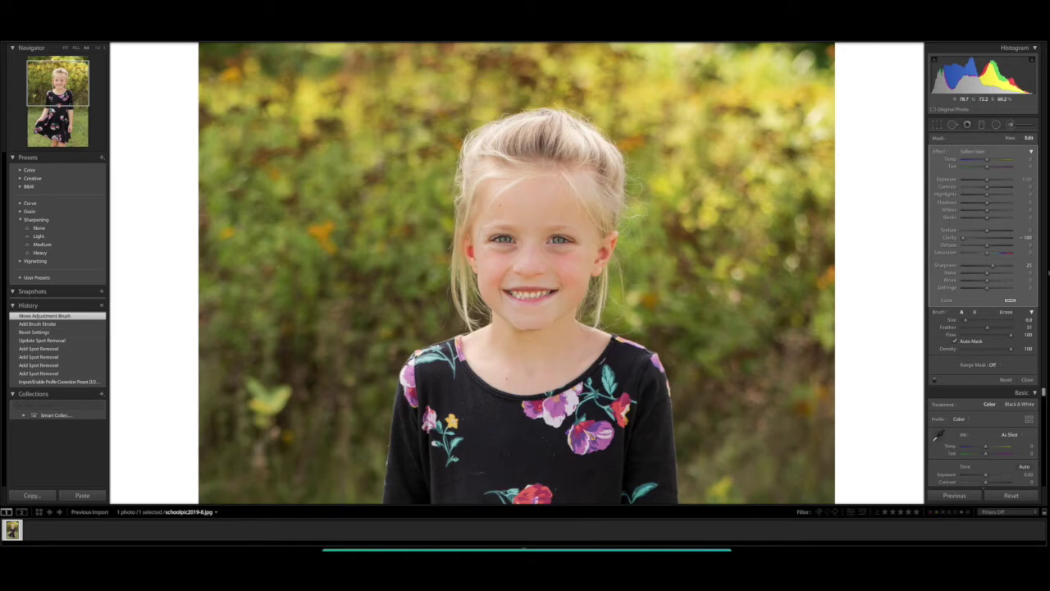
left_click(572, 272)
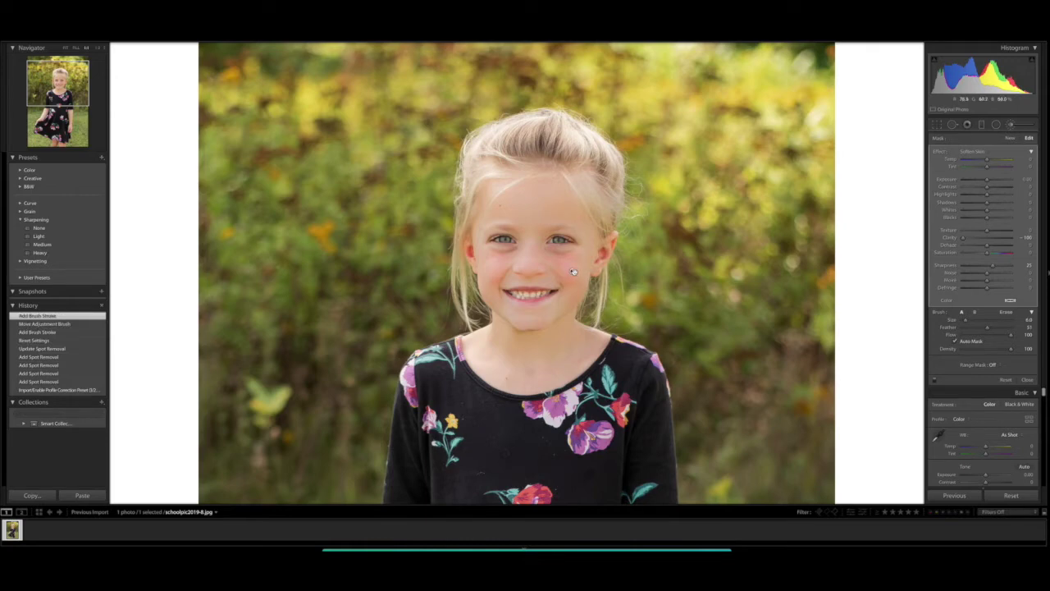
- Toggle the mask overlay on and off to check the painted area, and add another softening stroke on the cheek
key("o")
key("o")
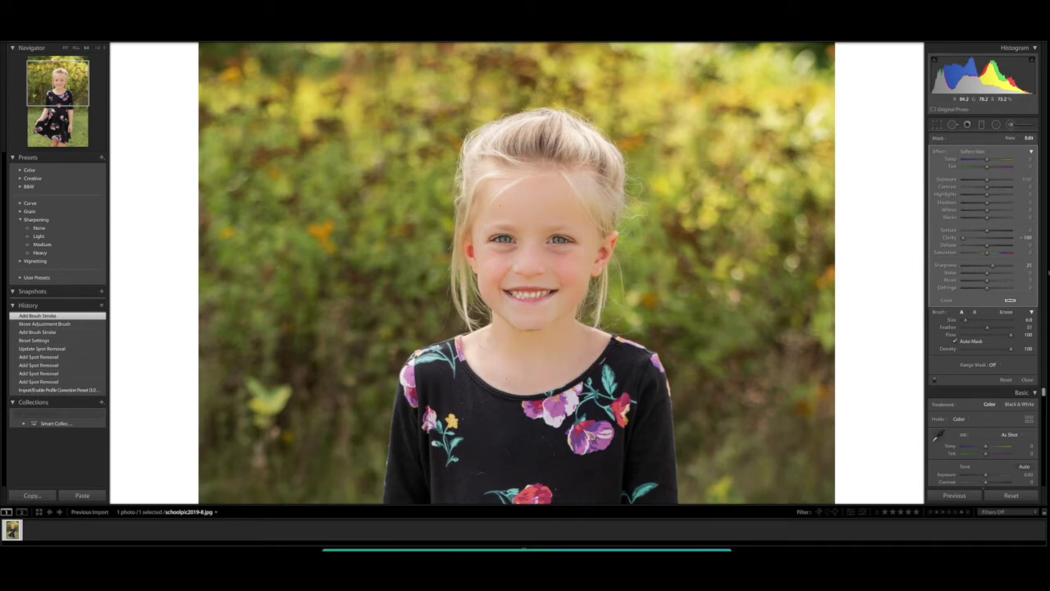
left_click(572, 271)
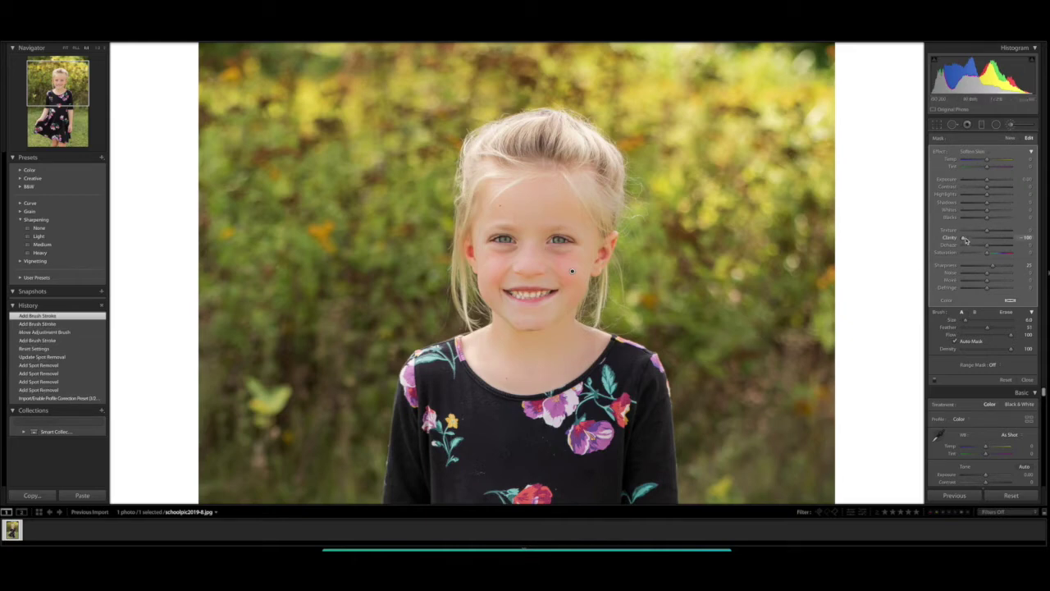
- Reduce the strength of the skin softening by setting the brush adjustment's clarity to -24
left_click_drag(963, 239, 983, 240)
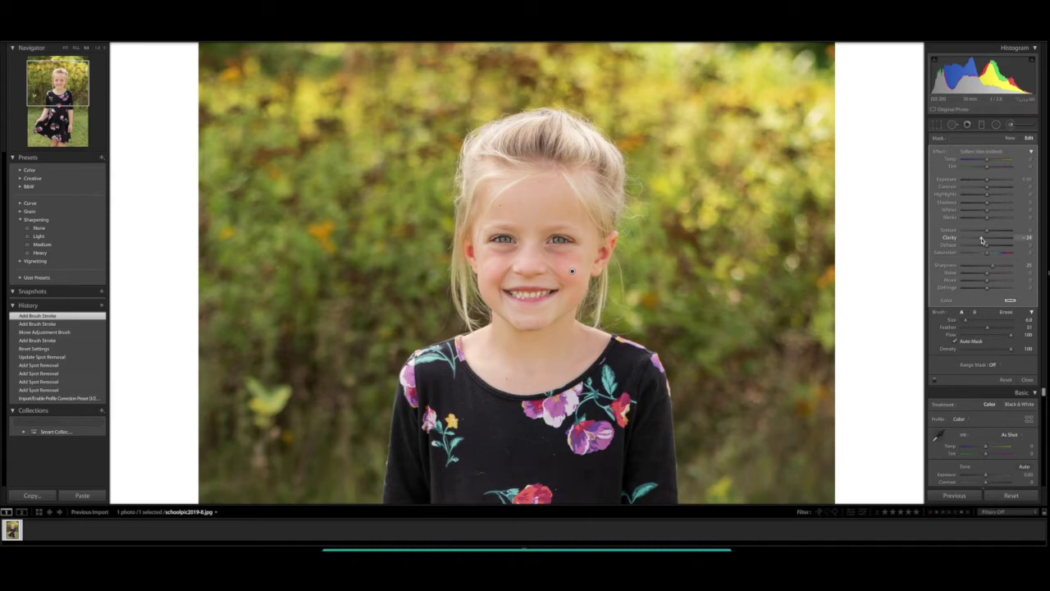
left_click_drag(982, 239, 982, 240)
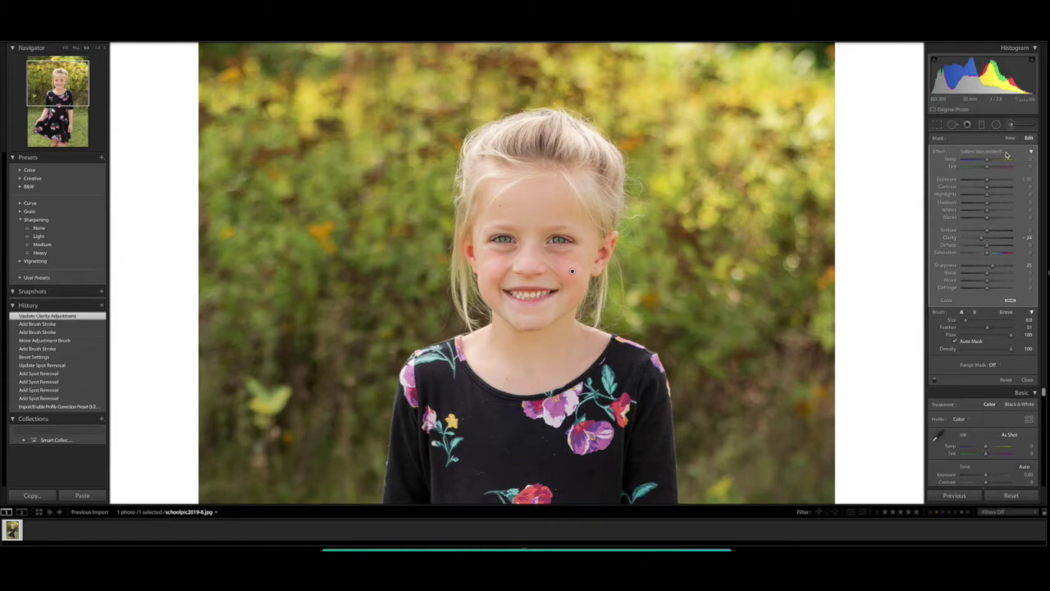
left_click(1007, 153)
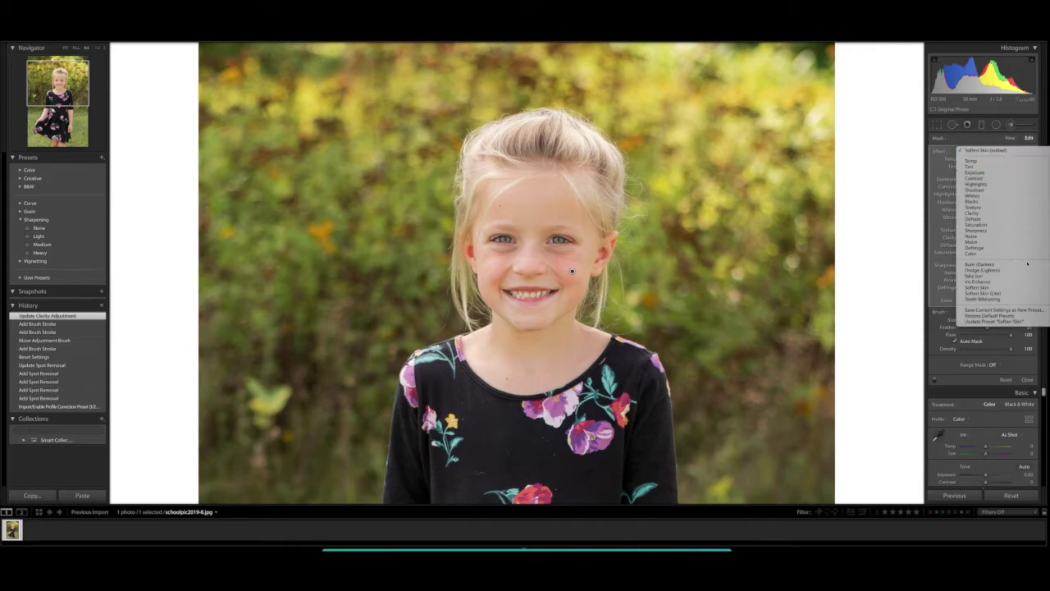
left_click(1008, 314)
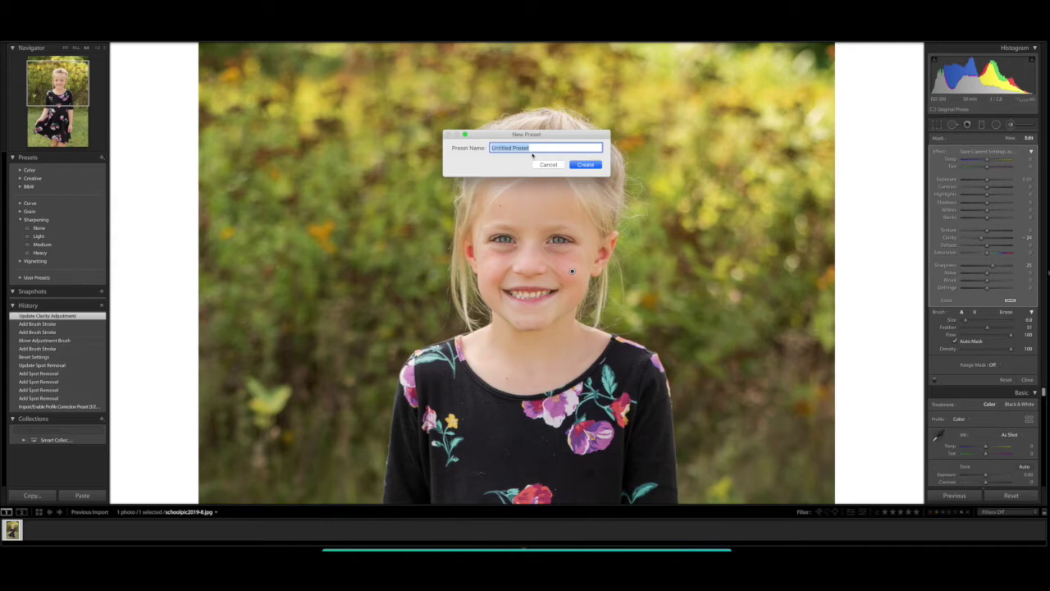
left_click(545, 165)
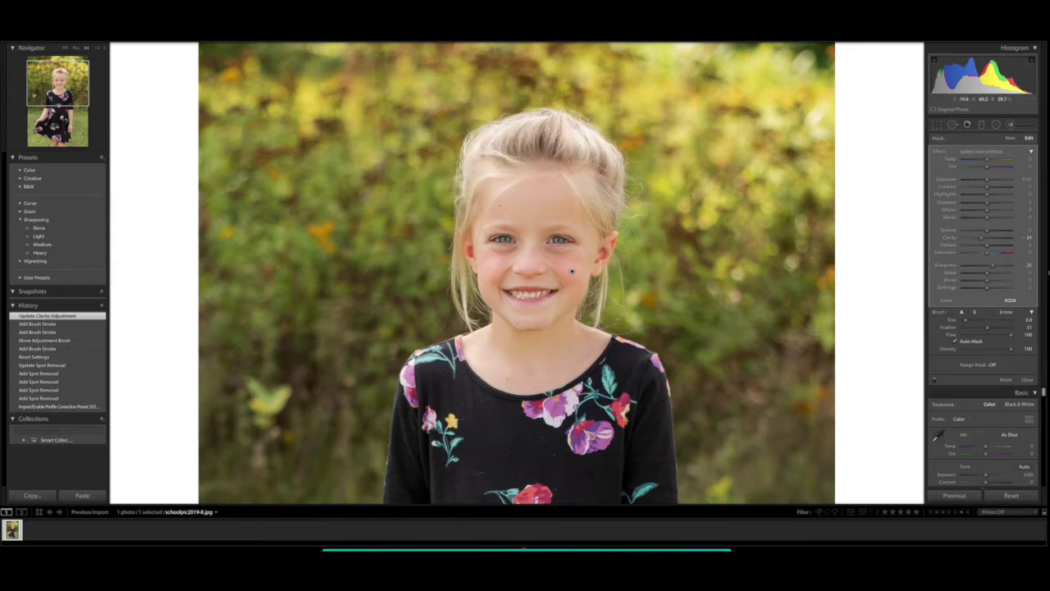
left_click(998, 152)
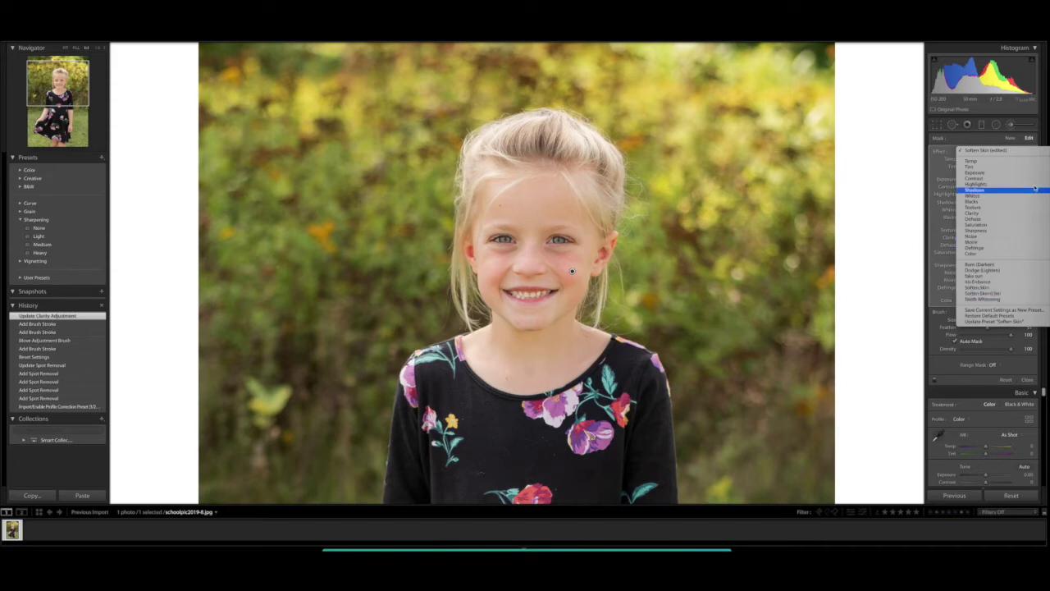
left_click(1012, 127)
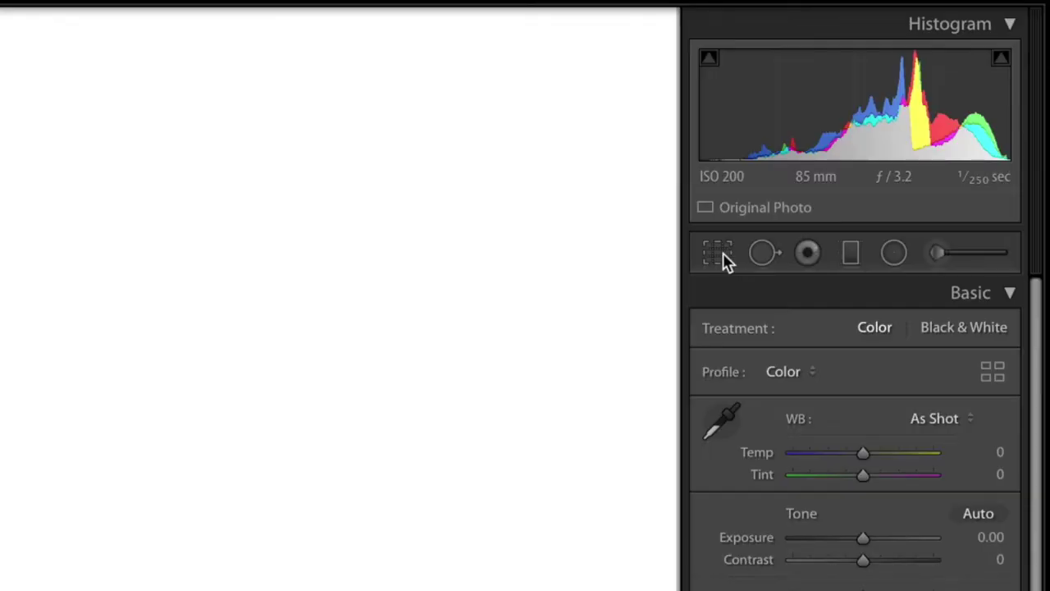
- Straighten the photo of the young man in the mint green shirt automatically with Crop & Straighten and apply the crop
left_click(939, 126)
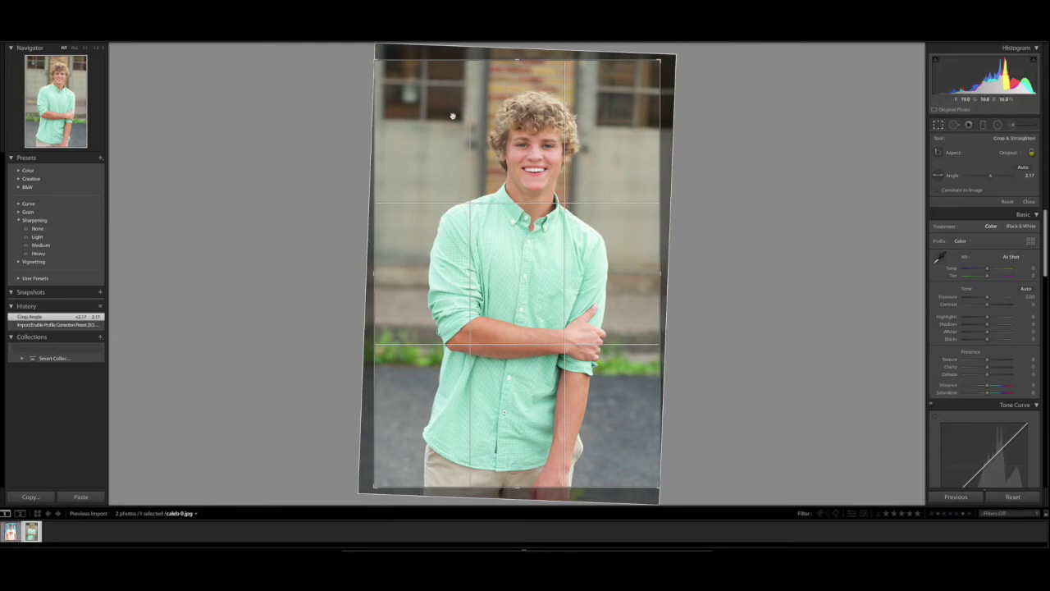
left_click_drag(990, 175, 992, 175)
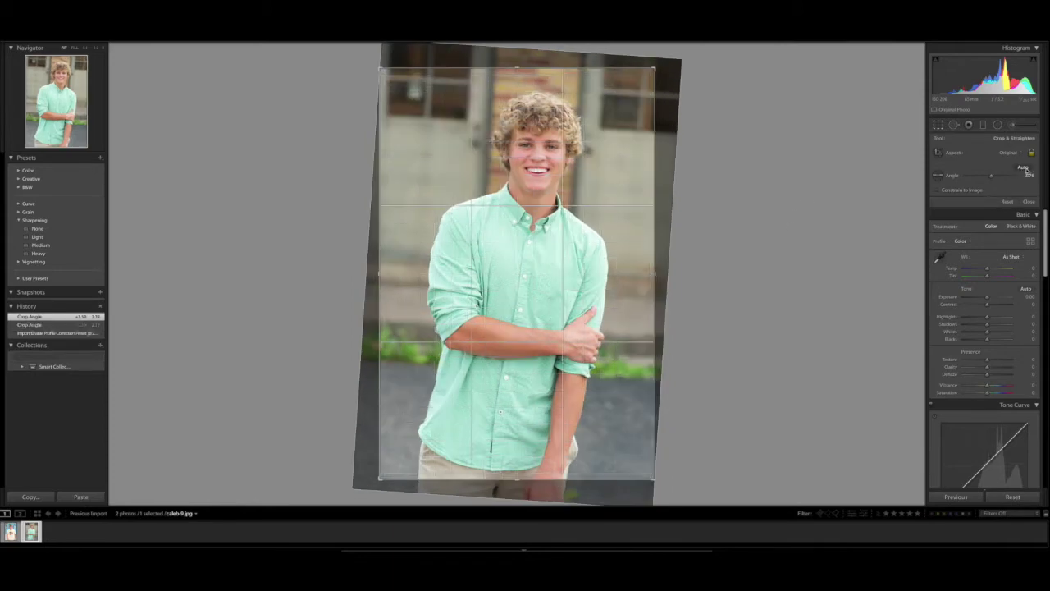
left_click(1025, 168)
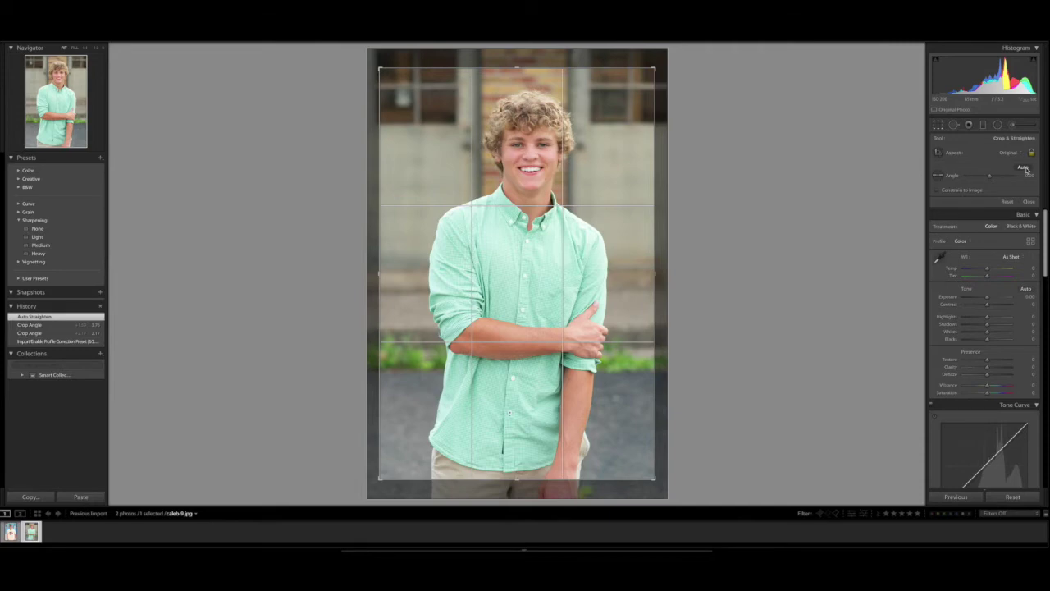
key("r")
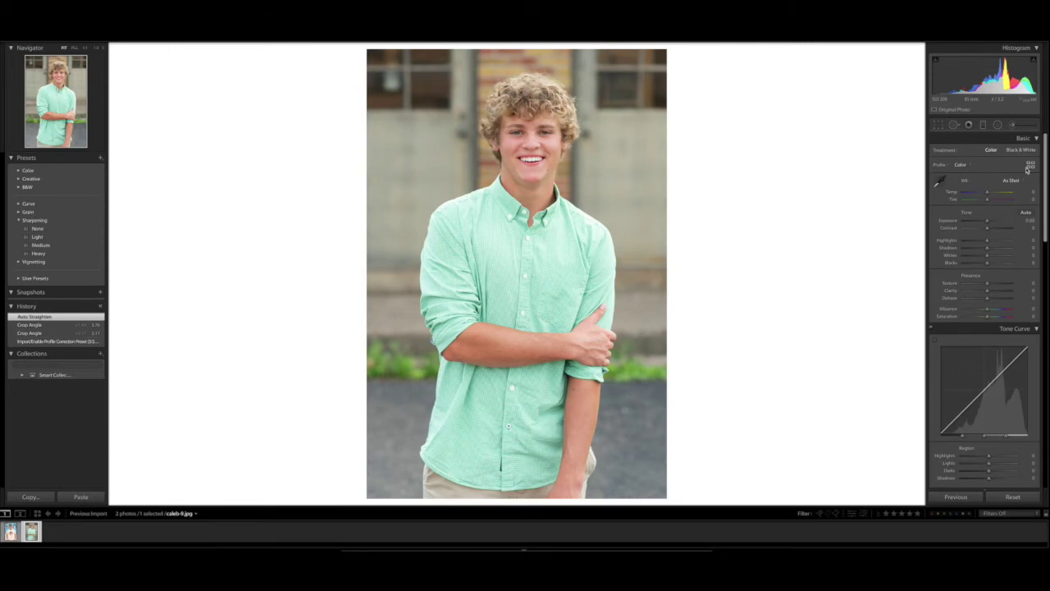
- Straighten the previous photo, the young man in the Hurley T-shirt, automatically with Crop & Straighten and apply the crop
key("Left")
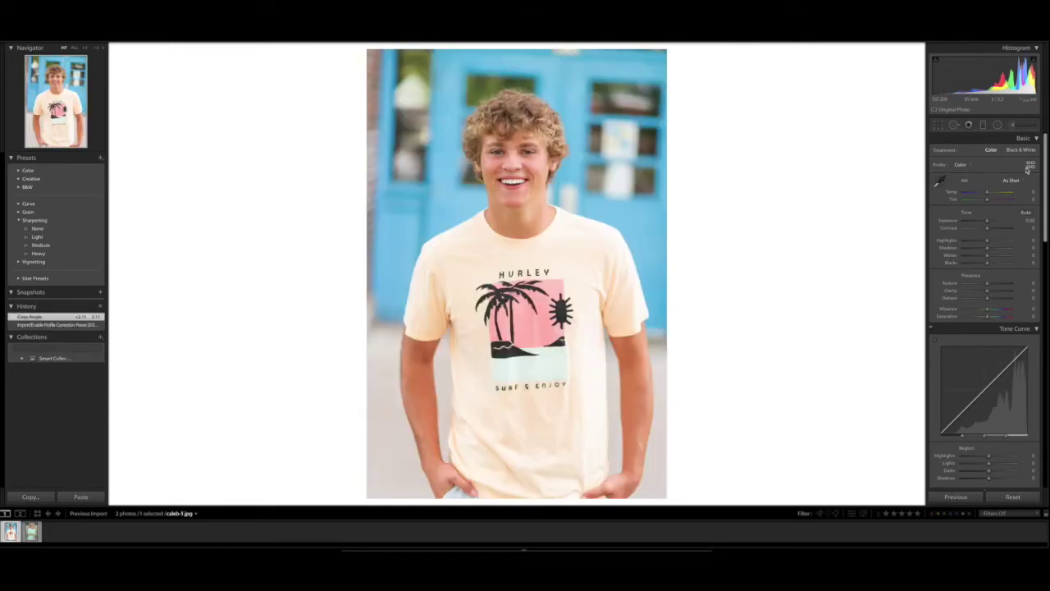
left_click(938, 125)
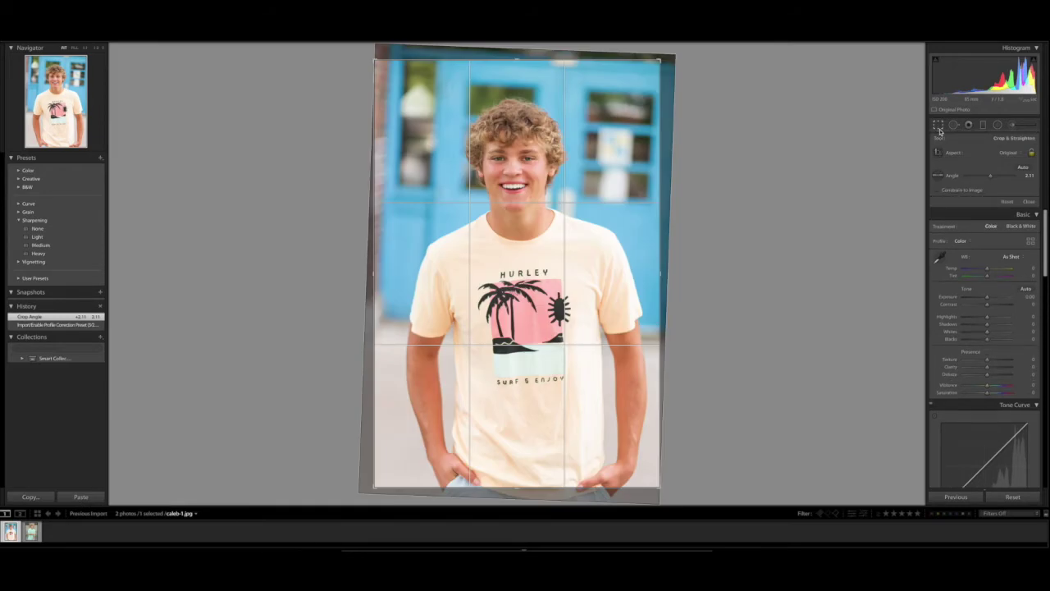
left_click(1023, 168)
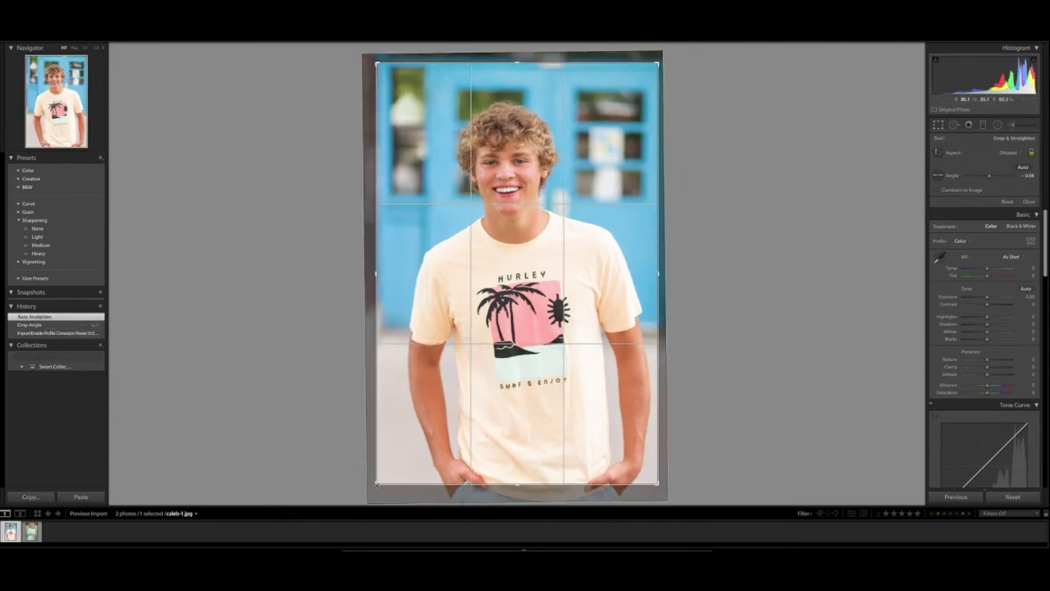
key("Return")
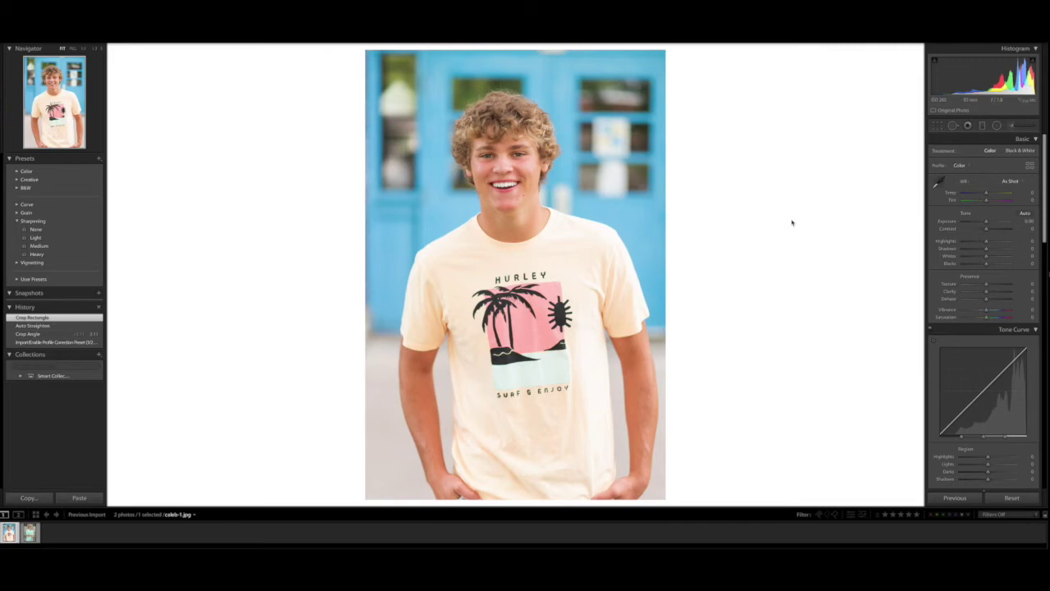
- Try light gray and black as the background color around the photo, and return it to white
right_click(729, 201)
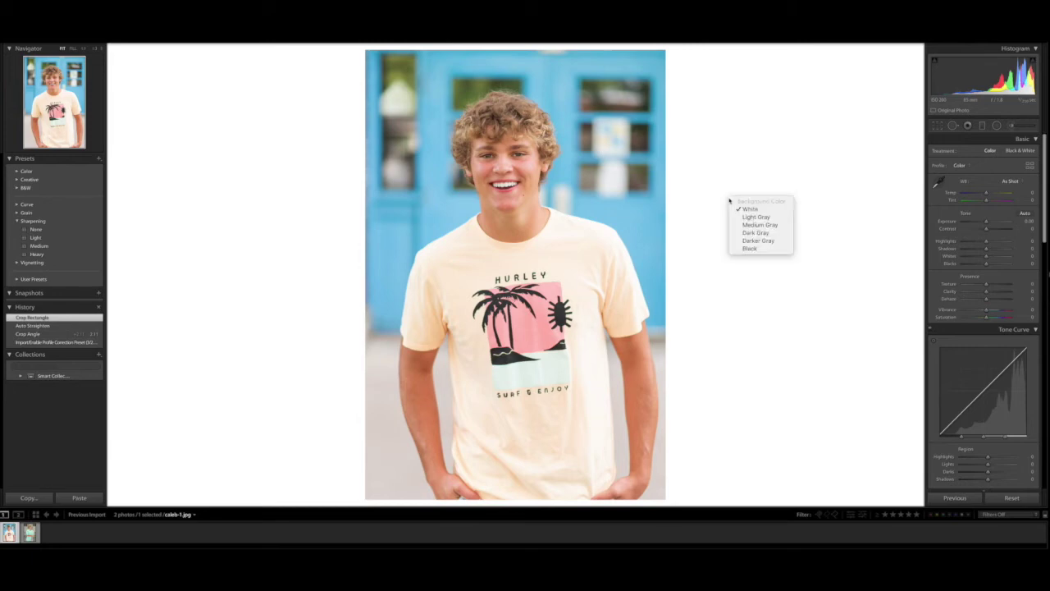
left_click(774, 218)
right_click(751, 202)
left_click(772, 252)
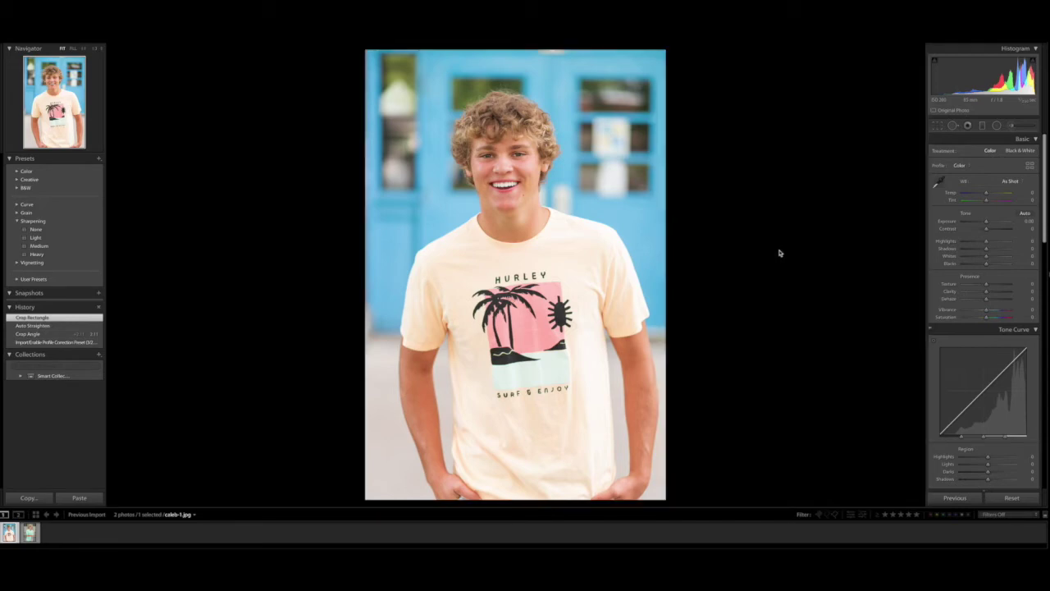
right_click(741, 151)
left_click(771, 160)
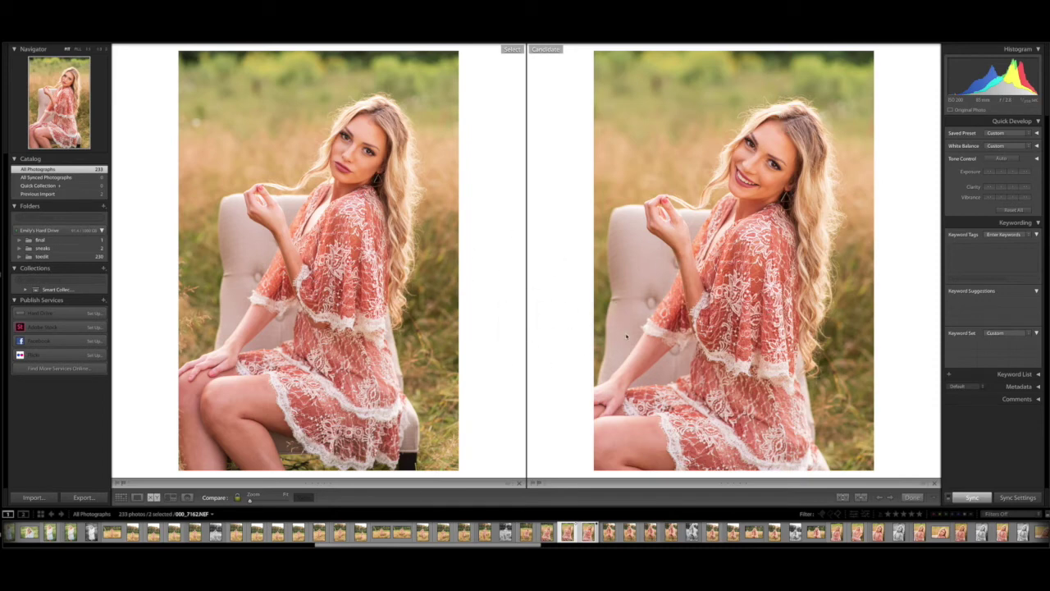
- Compare other portraits of the woman in the red lace dress with the smiling candidate, and view individual ones in Loupe view
left_click(609, 535)
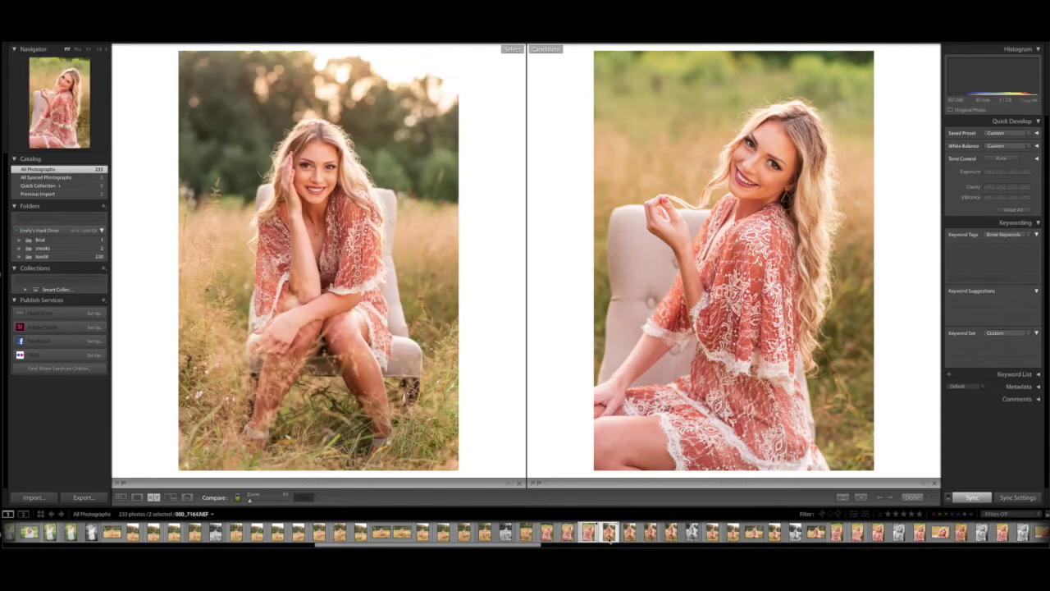
left_click(568, 533)
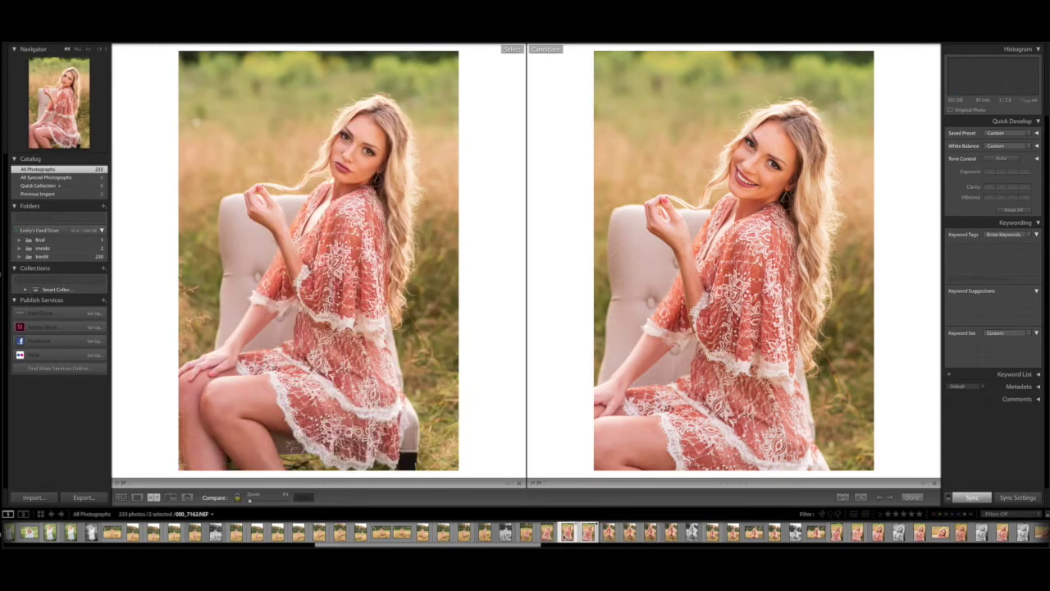
left_click(732, 535)
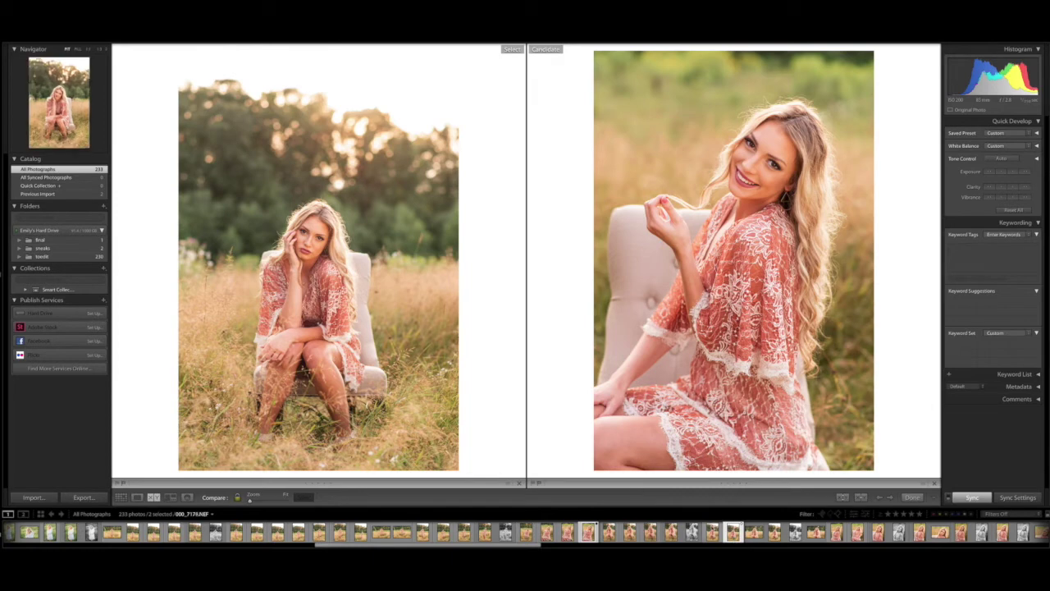
double_click(733, 534)
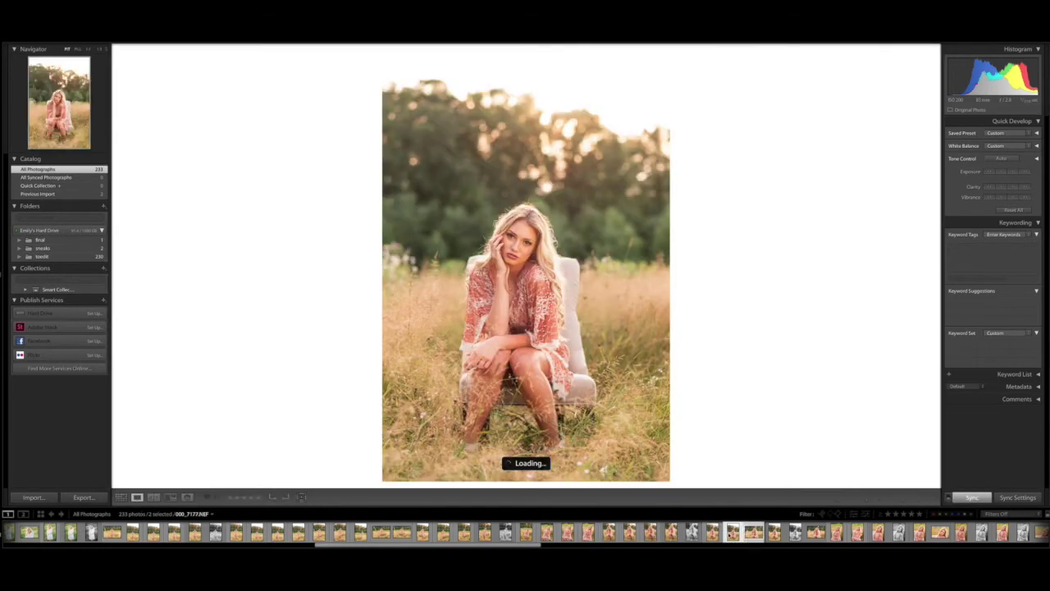
left_click(712, 533)
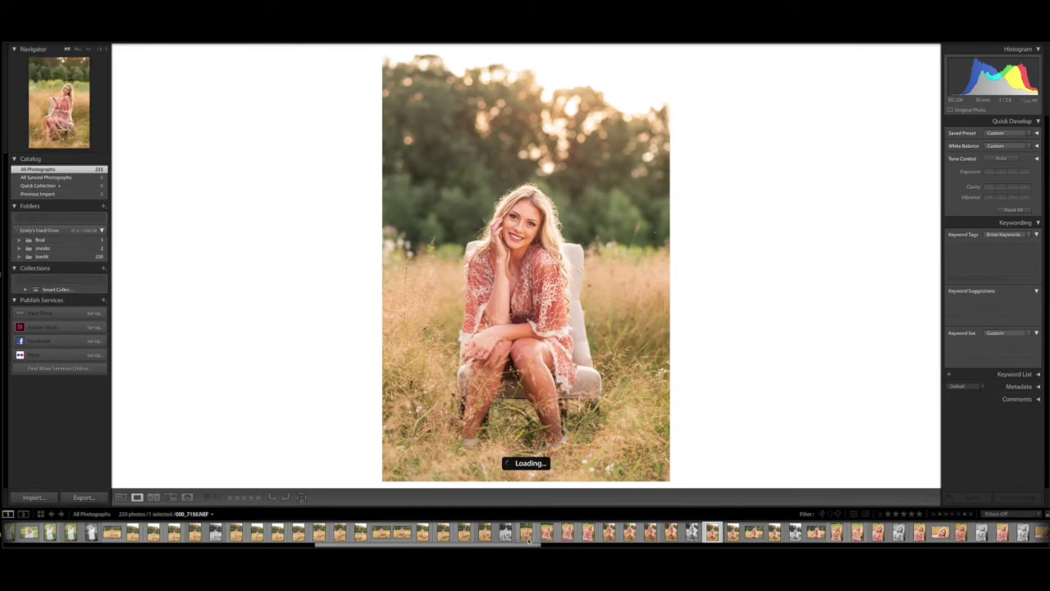
- Compare the front-facing seated portrait with the earlier side-facing chair portrait, and view other photos of the set in Loupe view
left_click(528, 533, "ctrl")
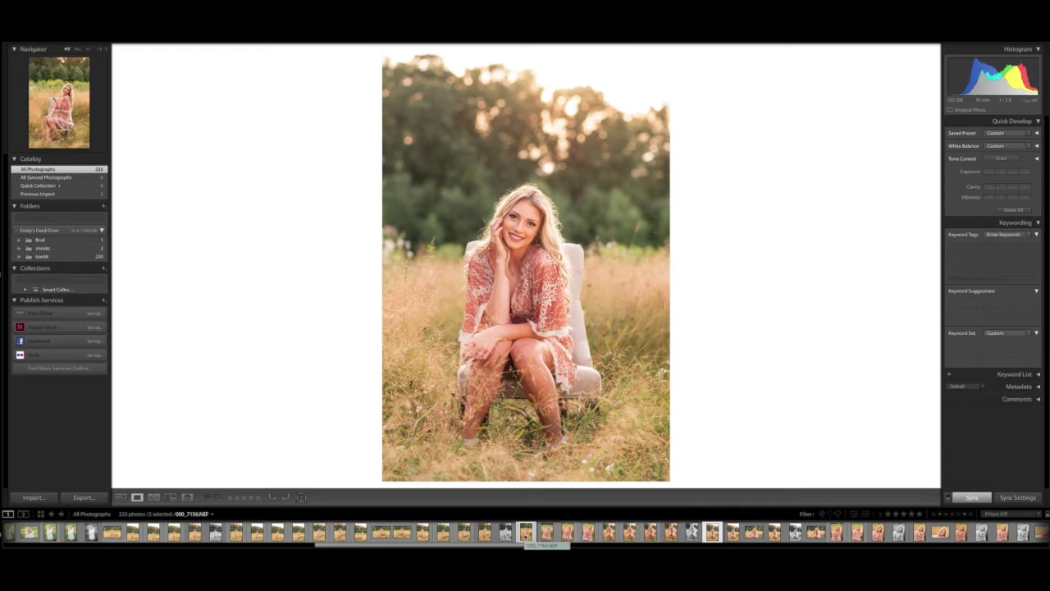
key("c")
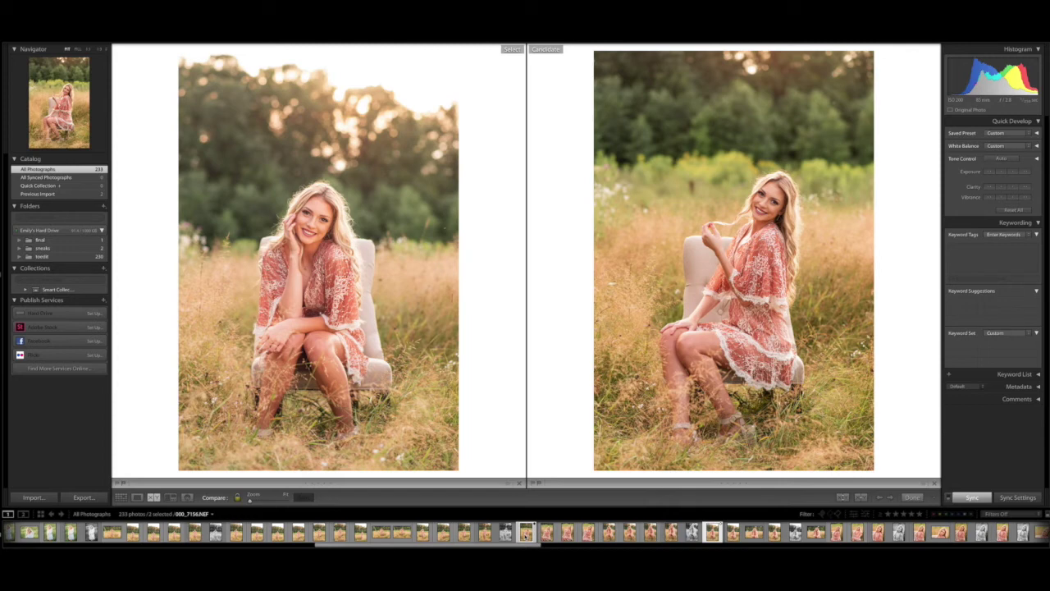
key("e")
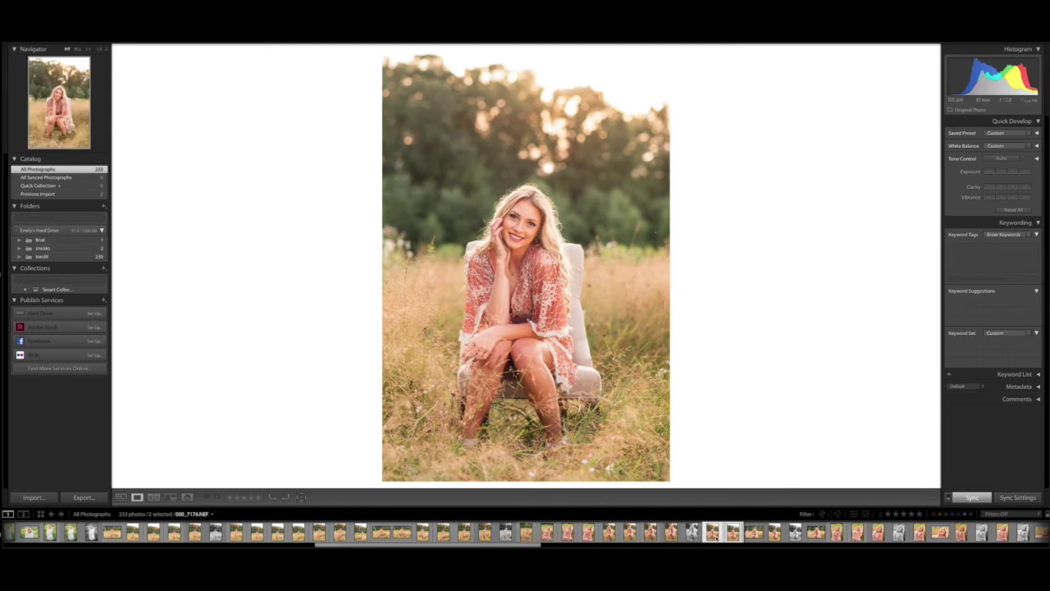
left_click(753, 531)
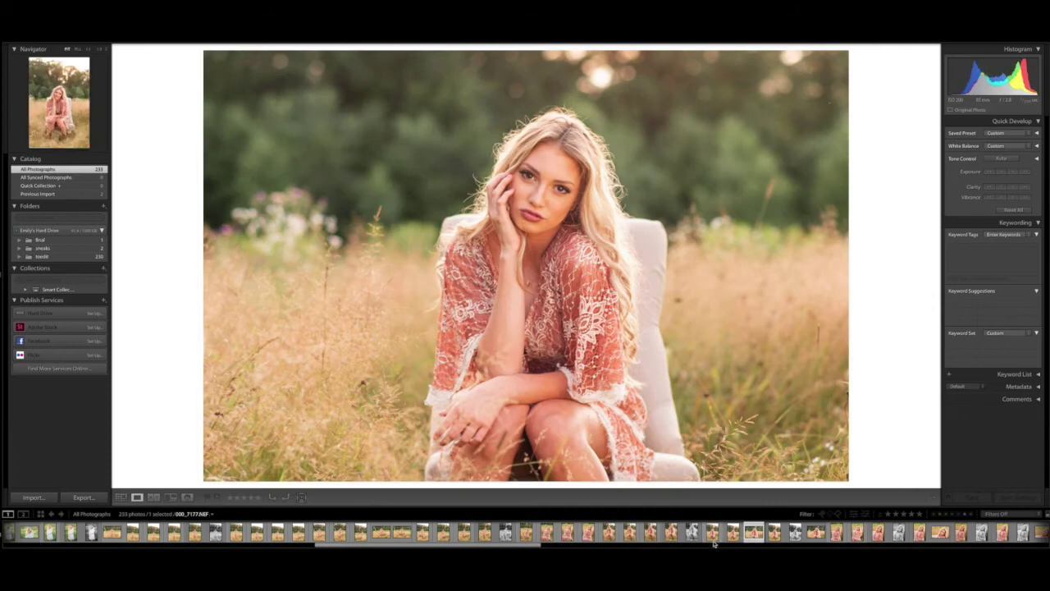
key("ctrl+z")
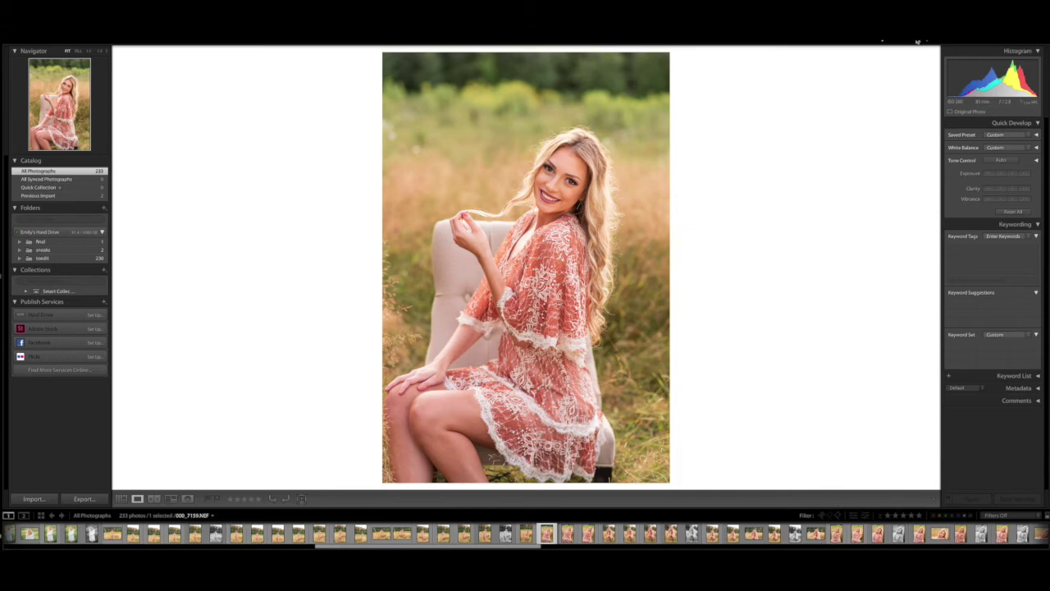
- Crop 000_7159.NEF slightly tighter in Develop, trimming its upper, lower and right edges at the original aspect ratio, and apply the crop
key("d")
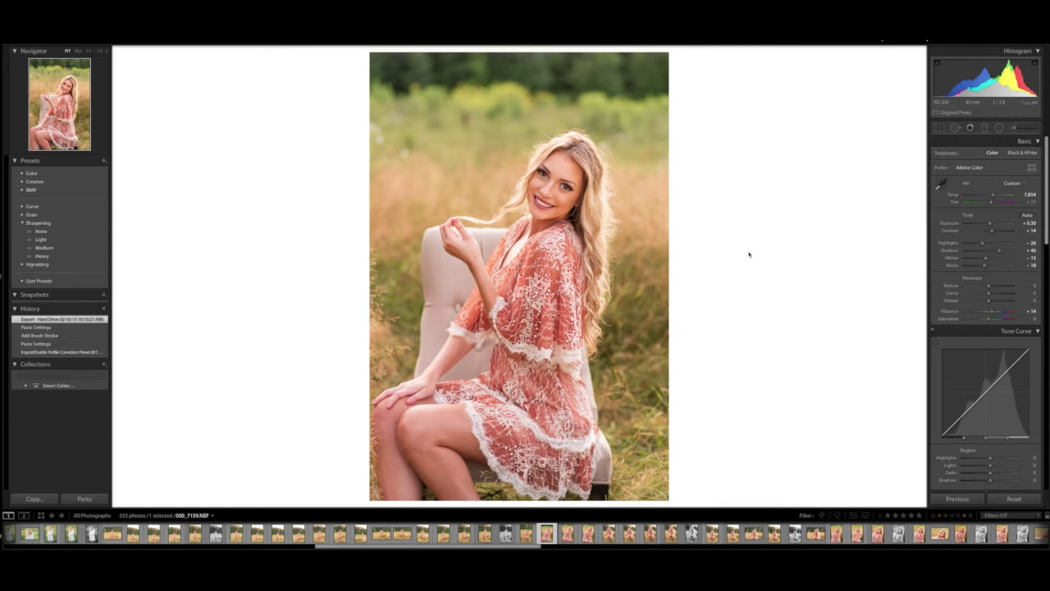
key("r")
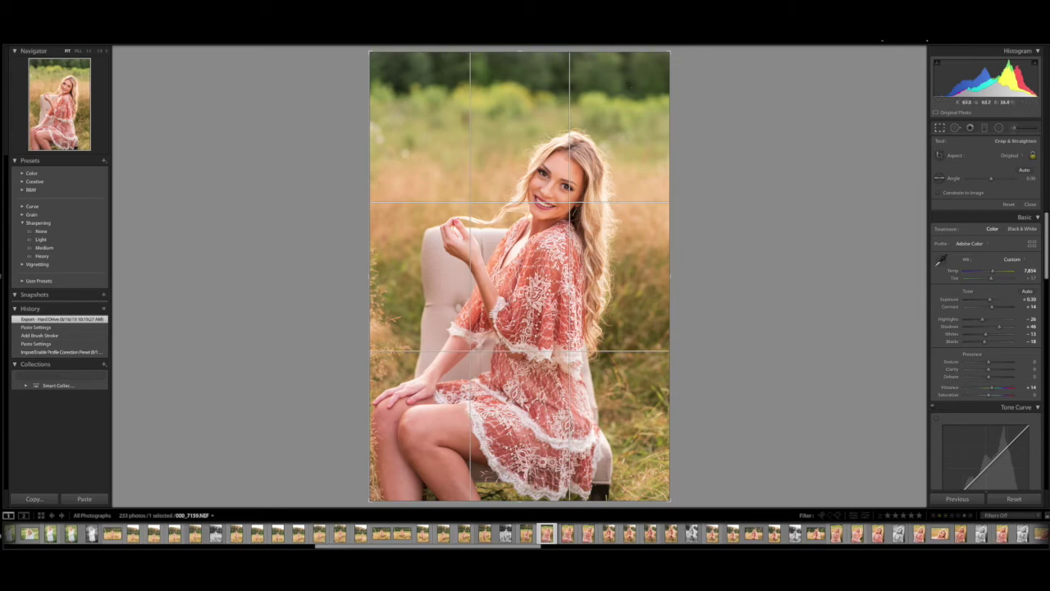
left_click_drag(370, 501, 396, 459)
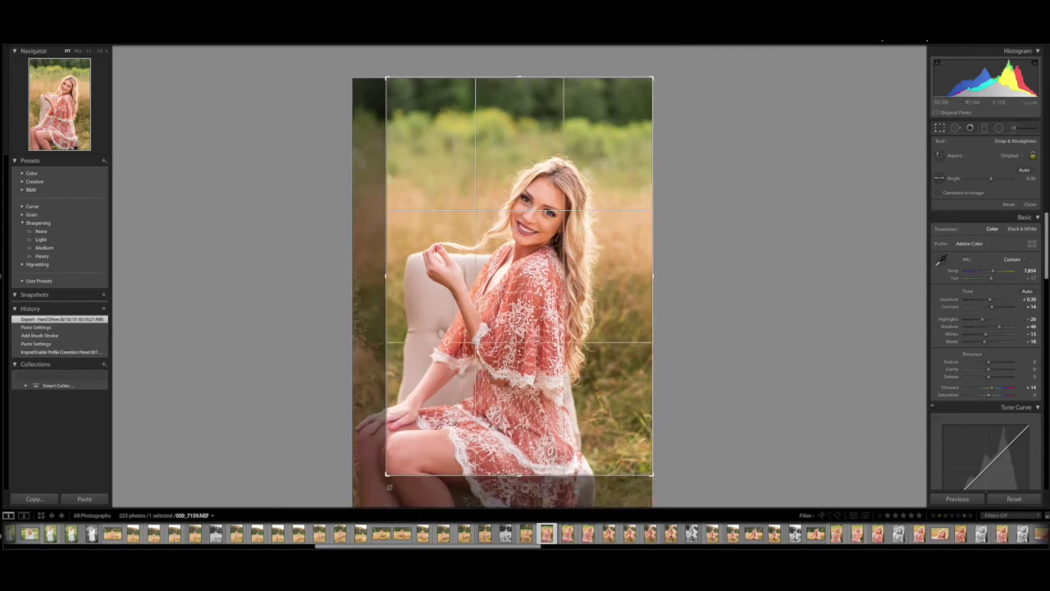
left_click_drag(517, 365, 566, 348)
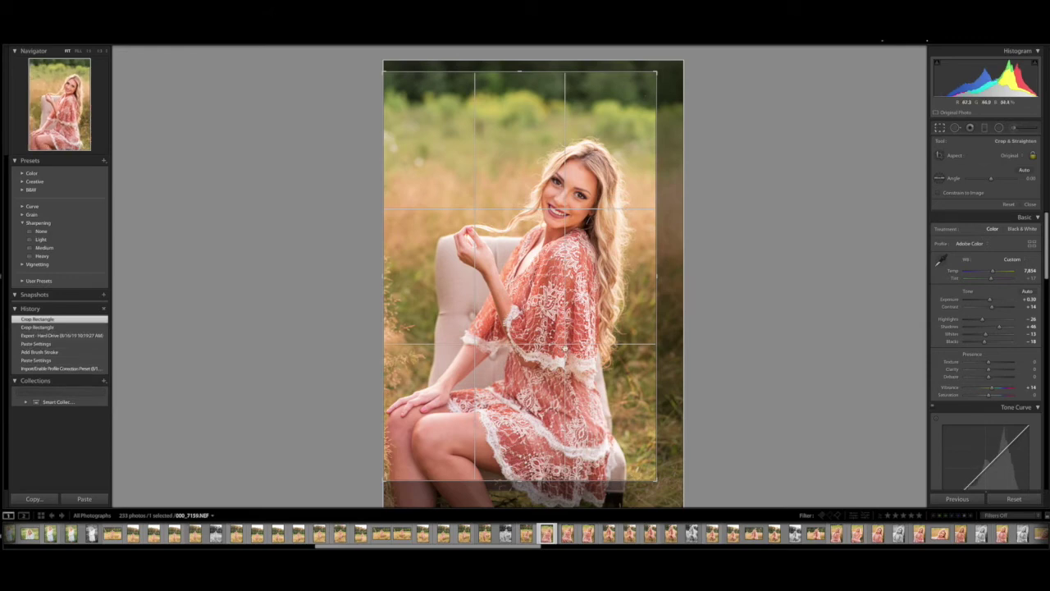
key("Return")
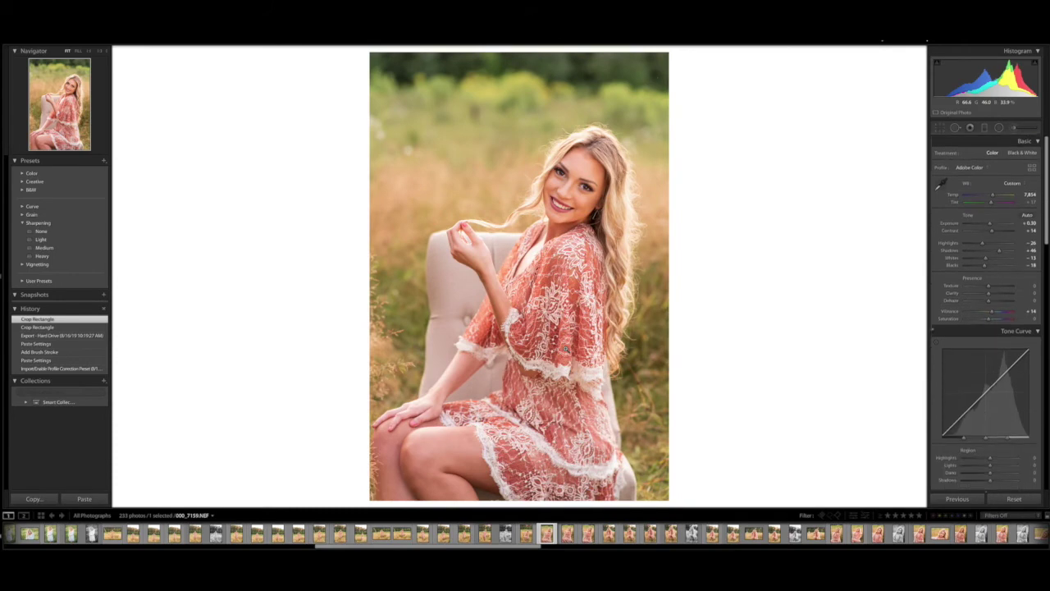
- Tighten the crop of 000_7159.NEF around the seated woman, cutting off her lower legs, rotate it slightly and apply the crop
left_click(942, 129)
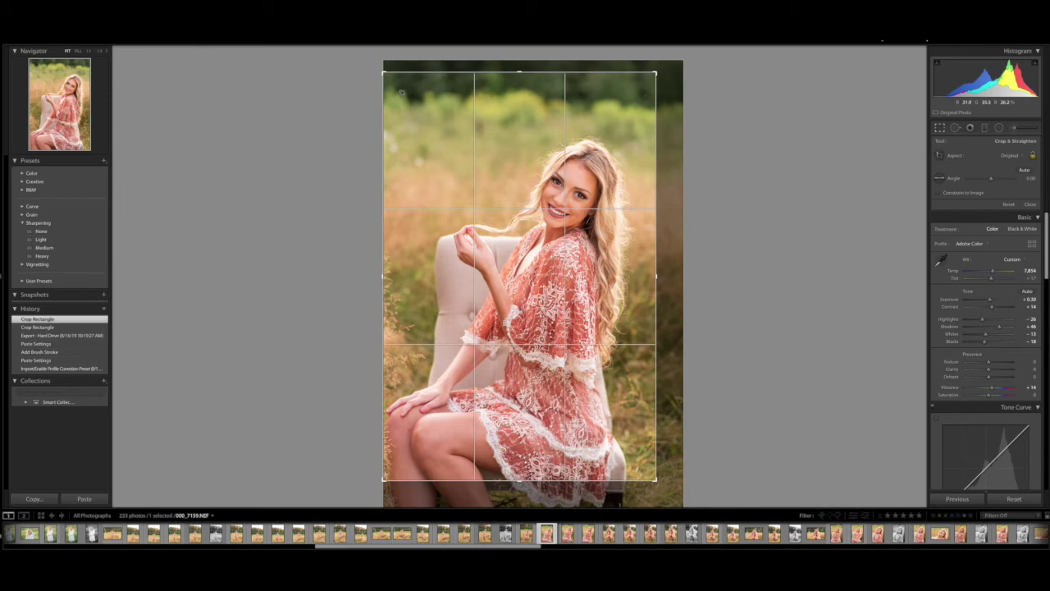
left_click_drag(402, 93, 432, 144)
left_click_drag(641, 450, 651, 417)
left_click_drag(566, 211, 573, 228)
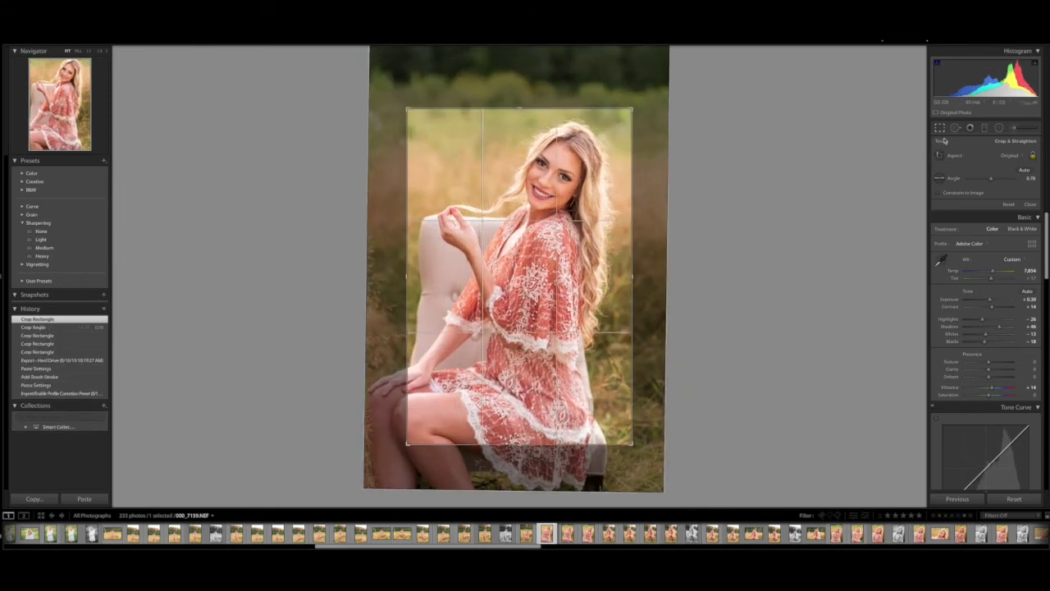
left_click(942, 129)
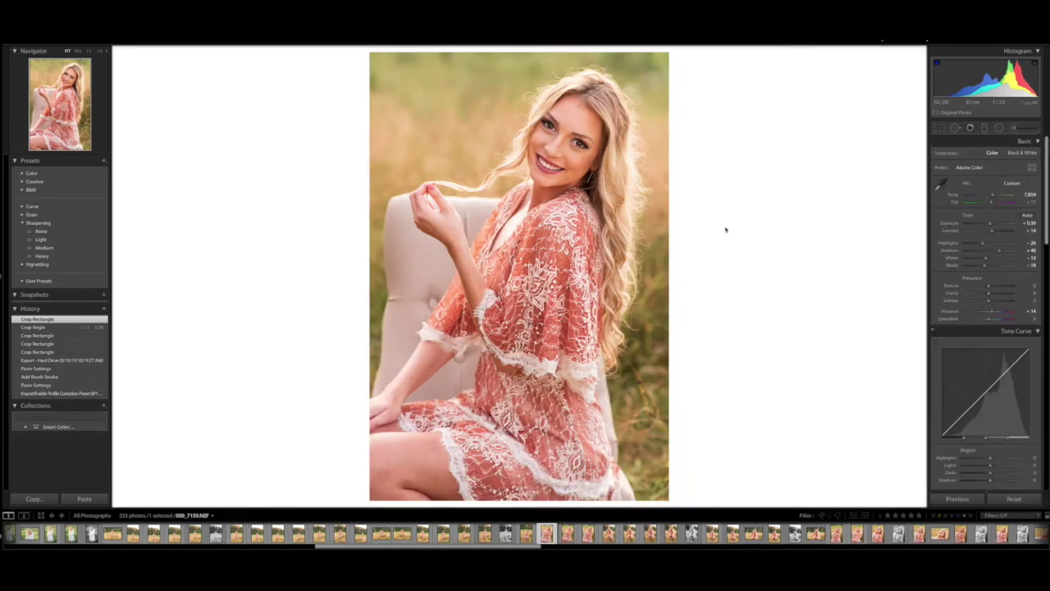
key("r")
key("r")
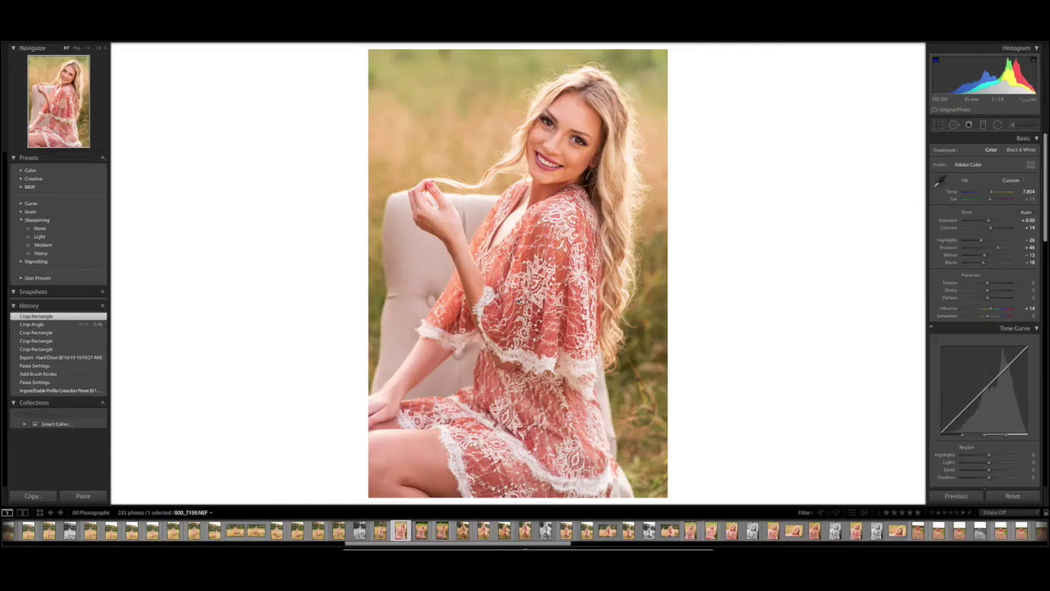
- Try pasting the develop settings copied from 000_7159.NEF onto the next photo, 000_7162.NEF, and reset that photo
left_click(31, 497)
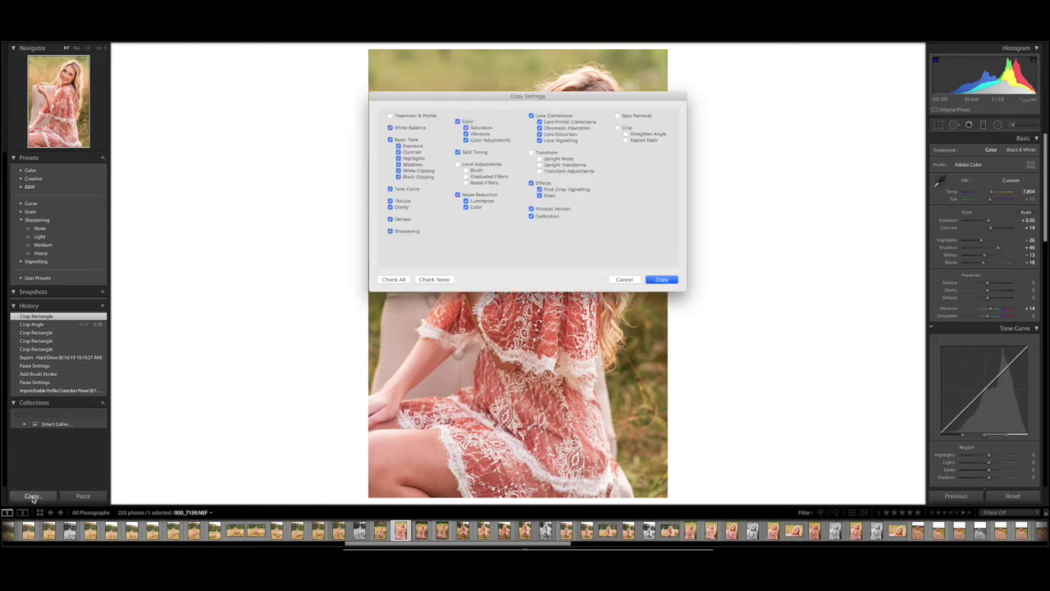
left_click(663, 280)
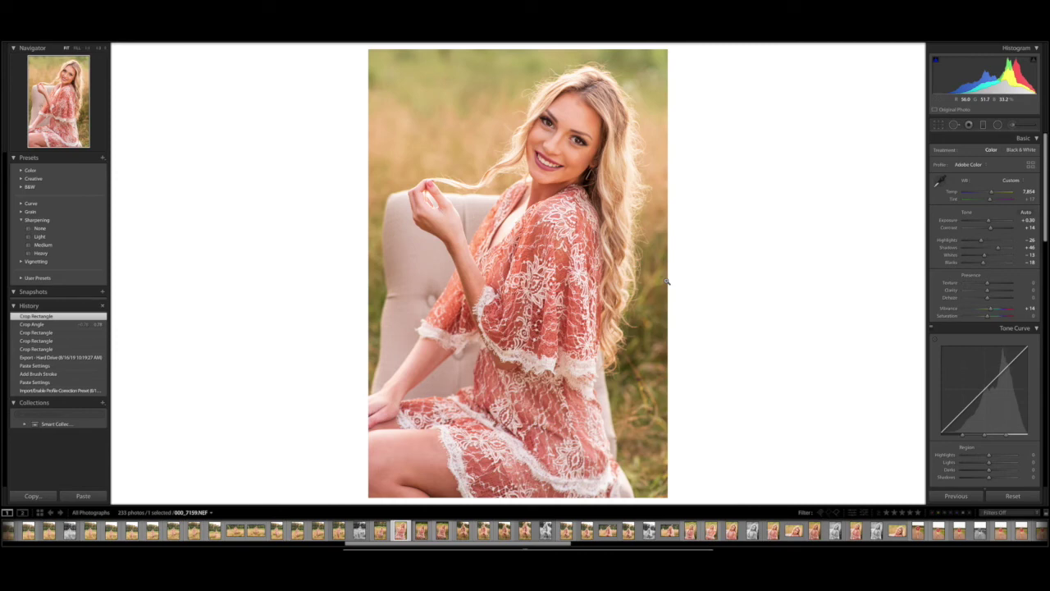
left_click(421, 532)
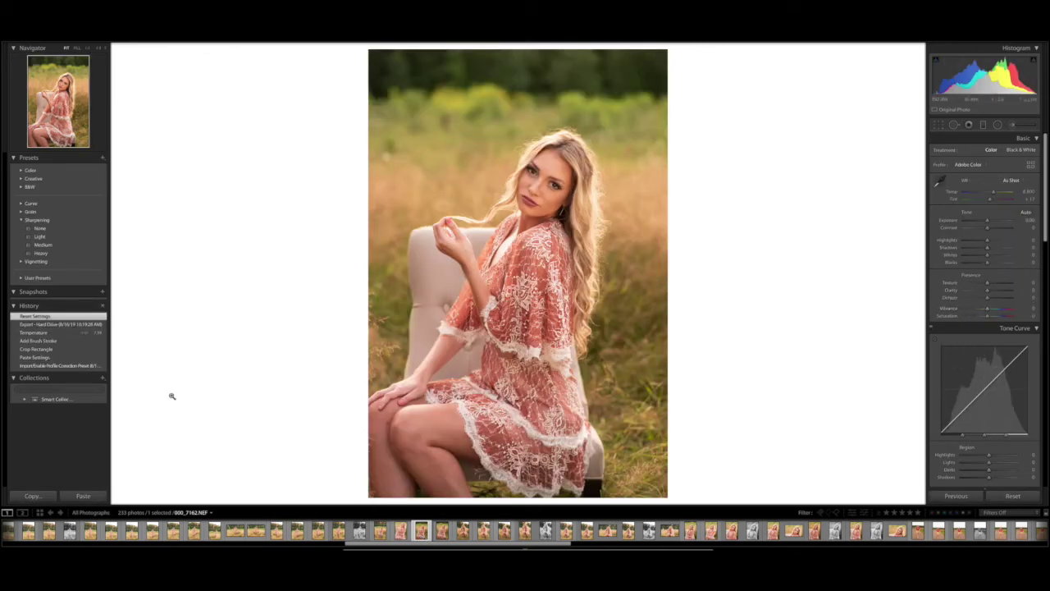
left_click(83, 497)
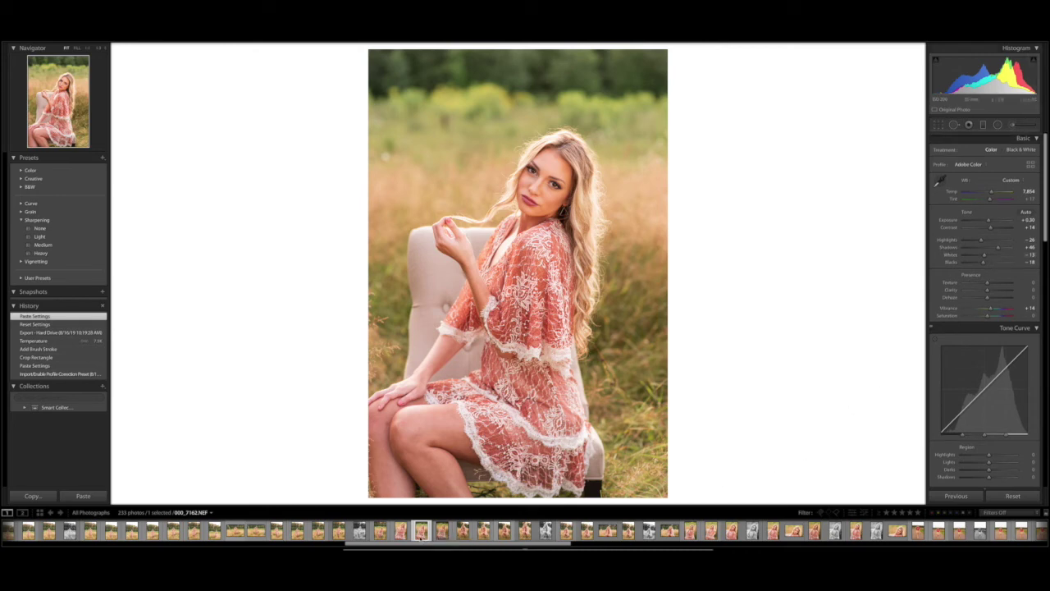
left_click(1011, 496)
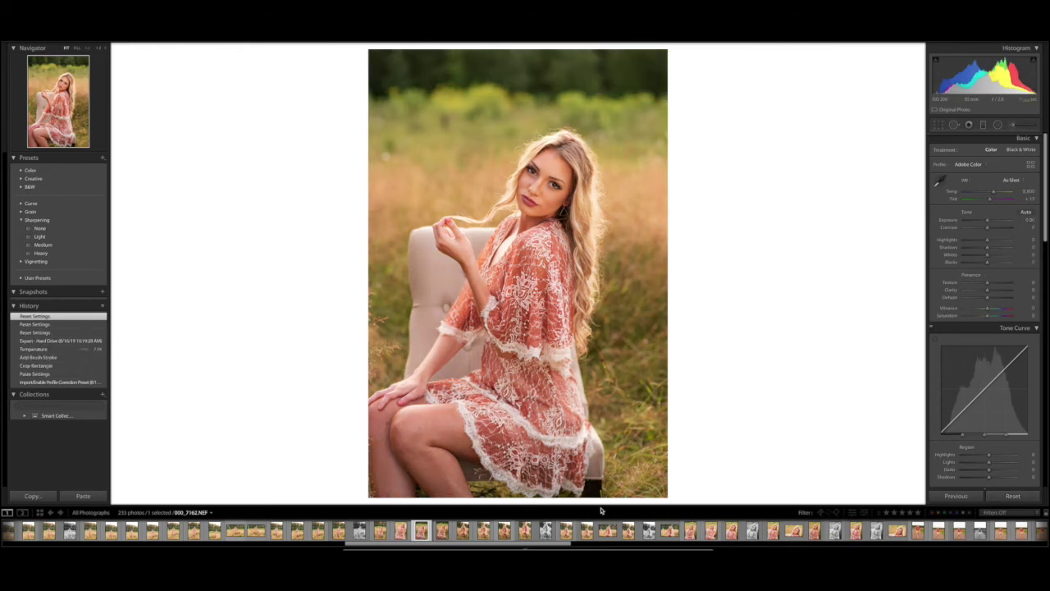
- Copy the develop settings of 000_7159.NEF, leaving out crop, spot removal, transform and local adjustments
left_click(401, 531)
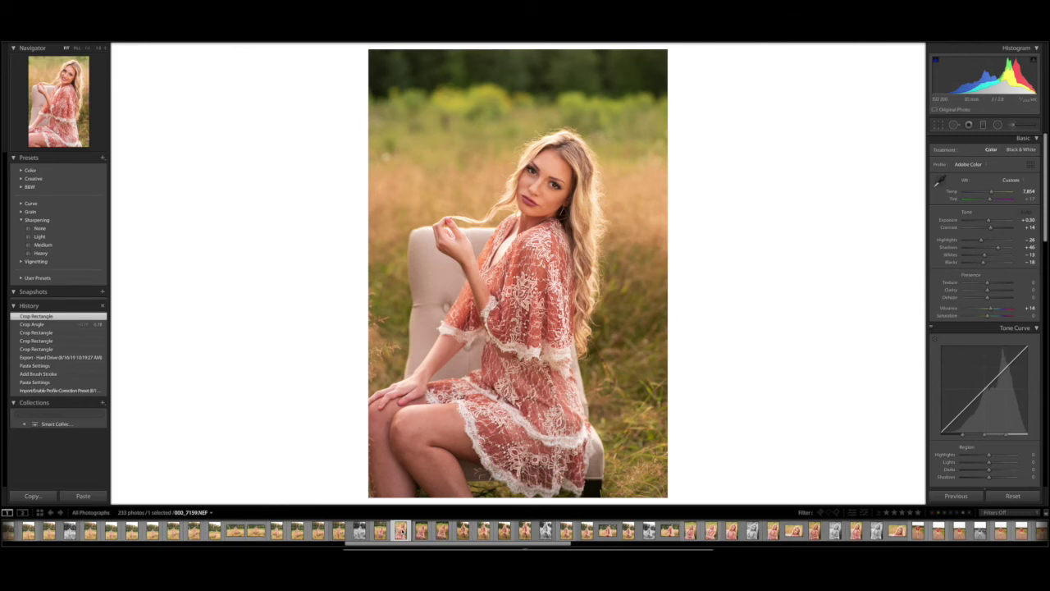
left_click(33, 496)
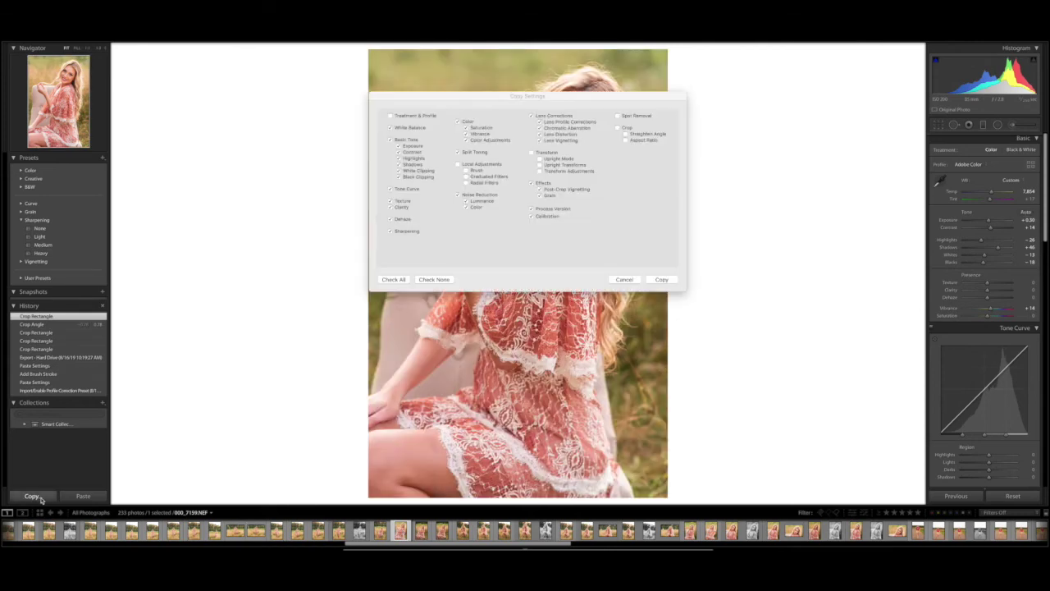
left_click(623, 281)
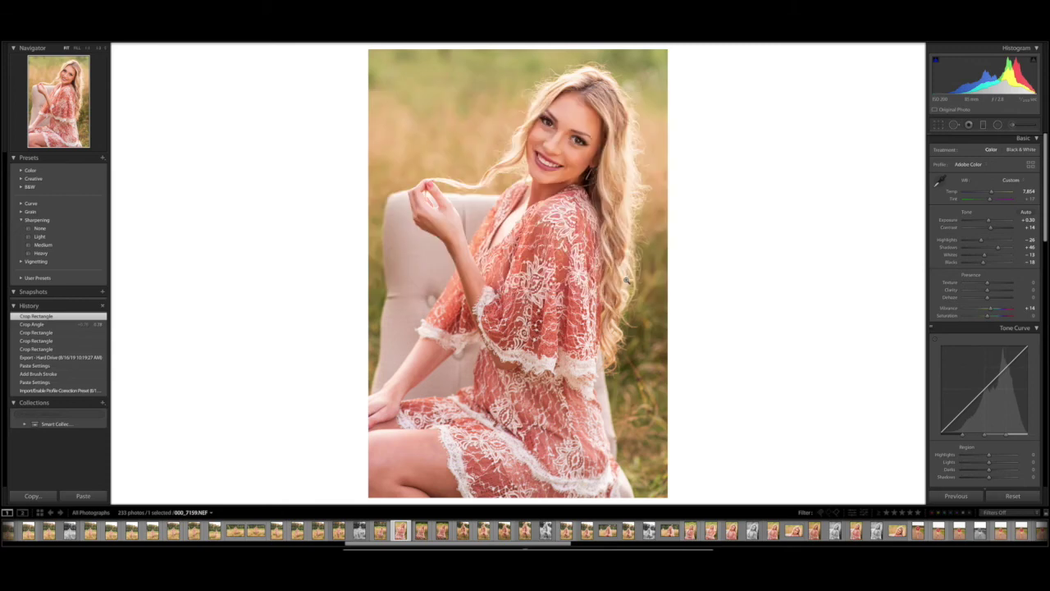
left_click(32, 496)
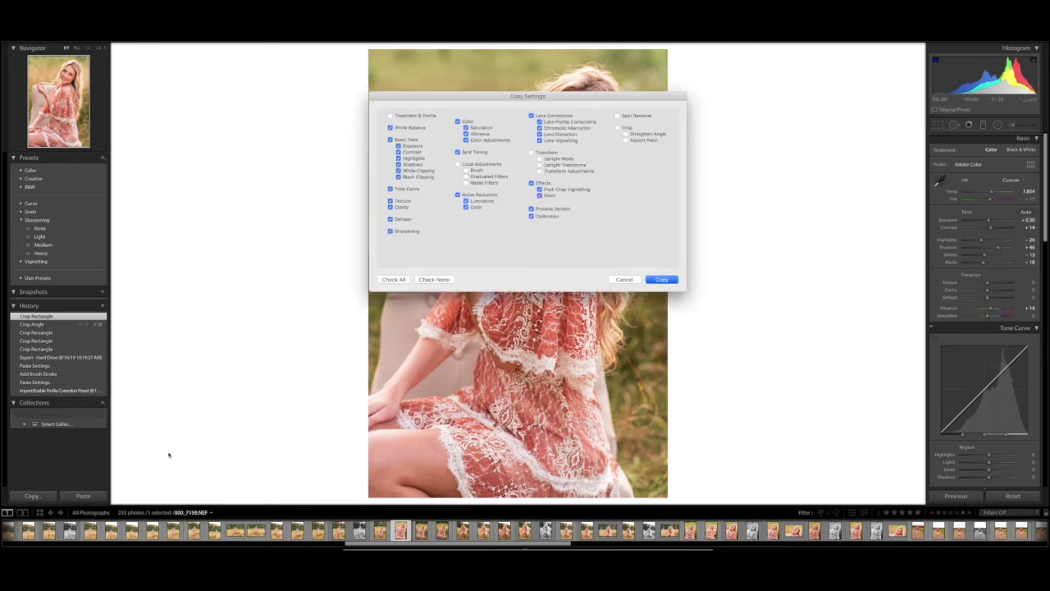
key("Return")
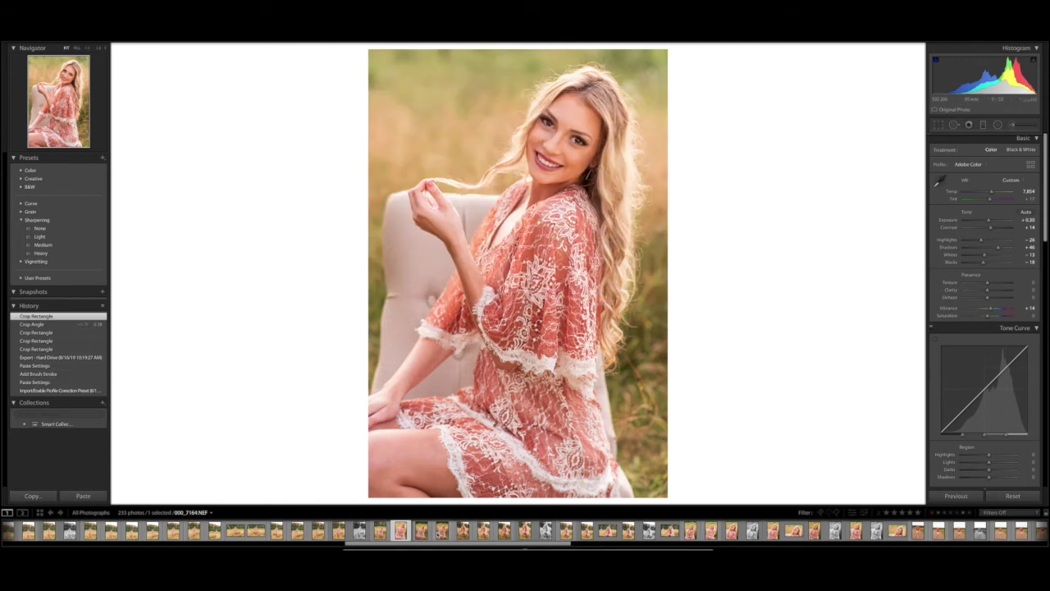
- Select the six photos from 000_7162.NEF through 000_7174.NEF in the filmstrip and paste the copied develop settings onto all of them
left_click(421, 532)
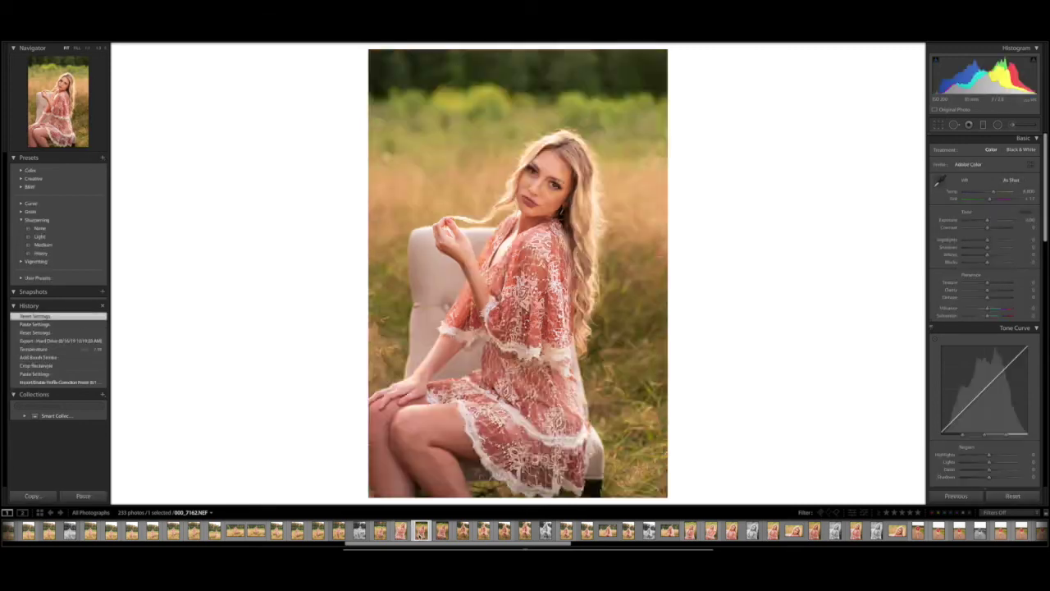
key("Right")
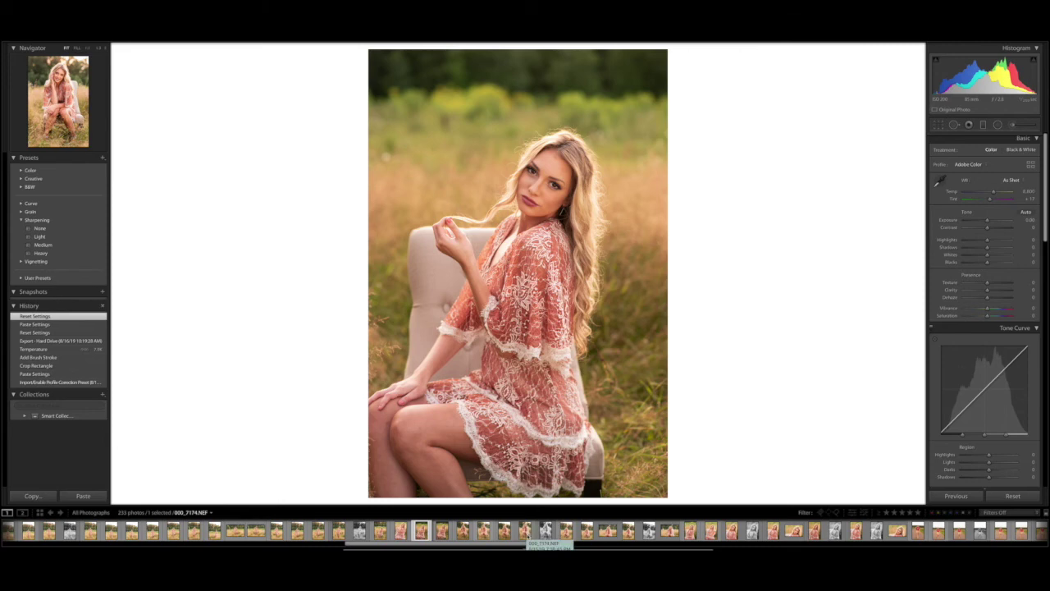
left_click(526, 531, "shift")
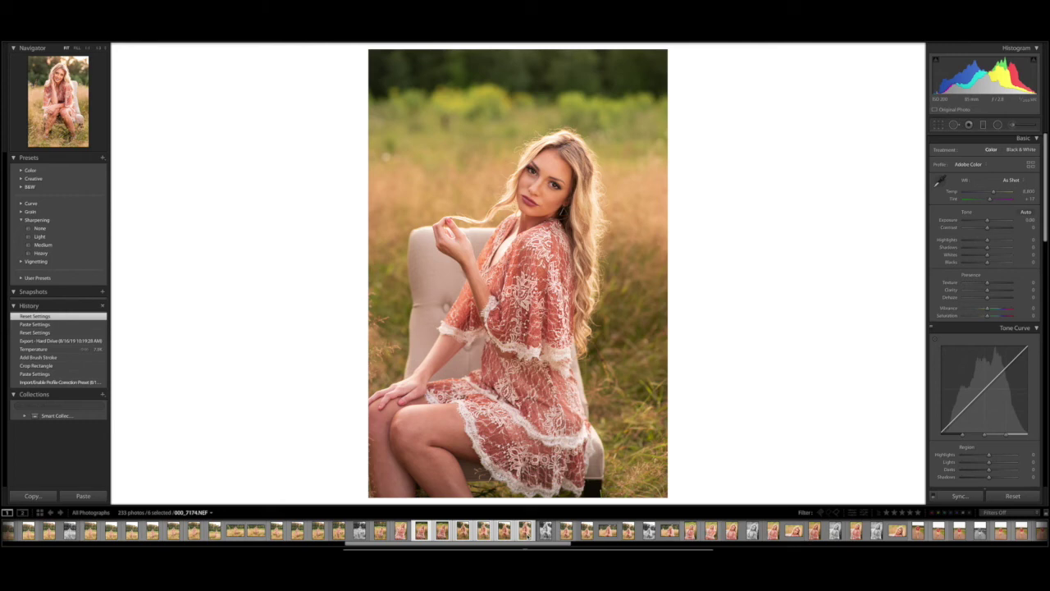
right_click(526, 536)
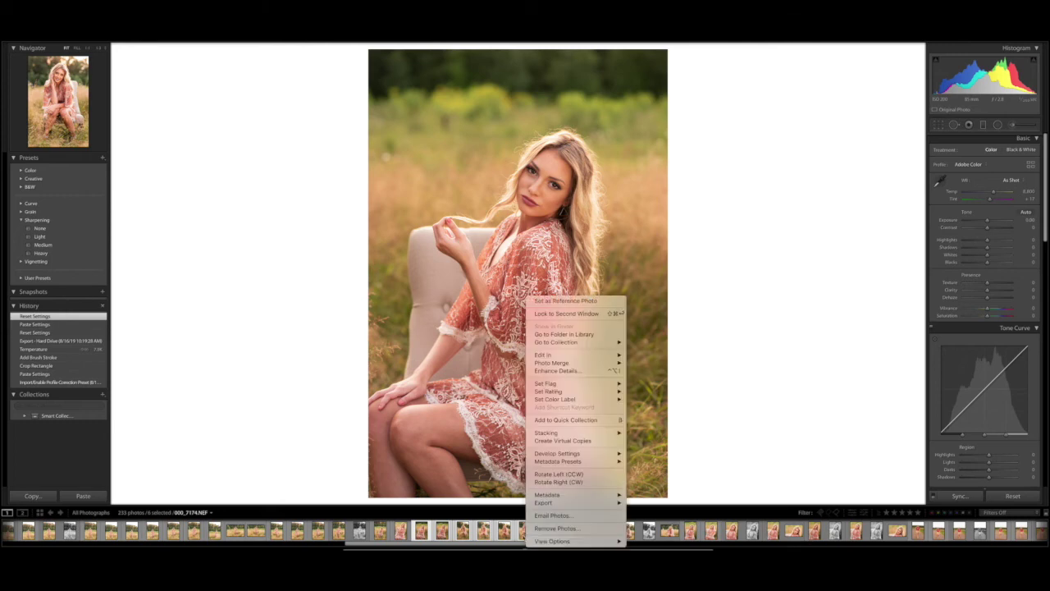
mouse_move(599, 456)
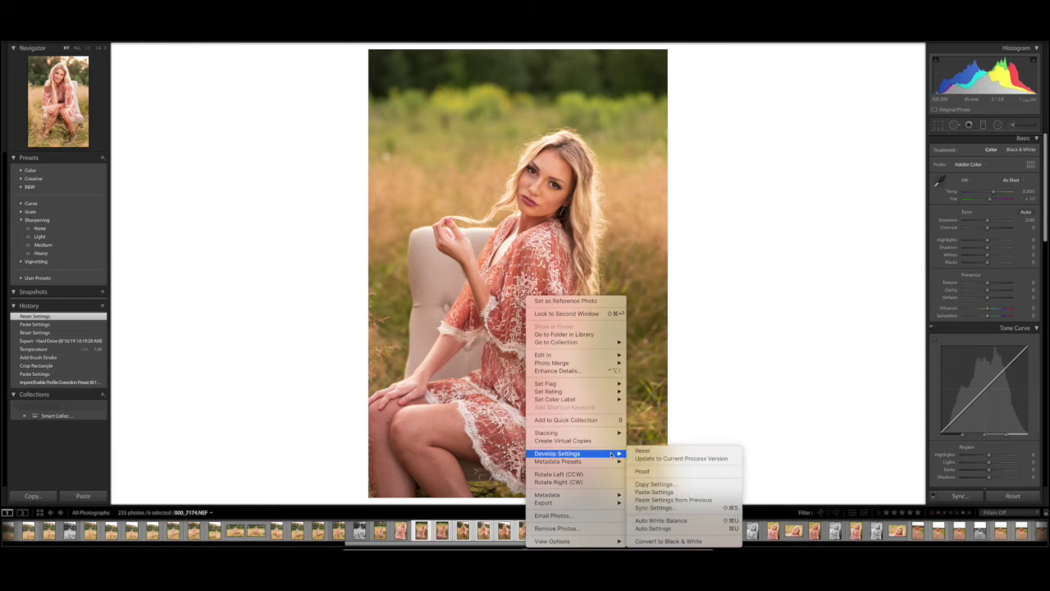
left_click(668, 494)
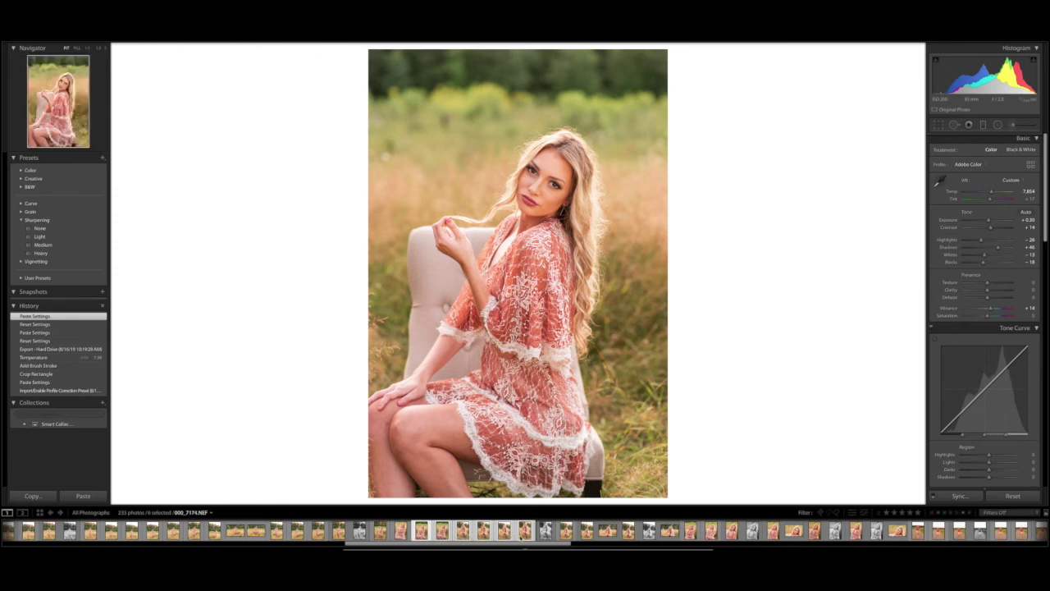
- Review the source photo and the photos that received the pasted settings, opening 000_7164.NEF
left_click(399, 530)
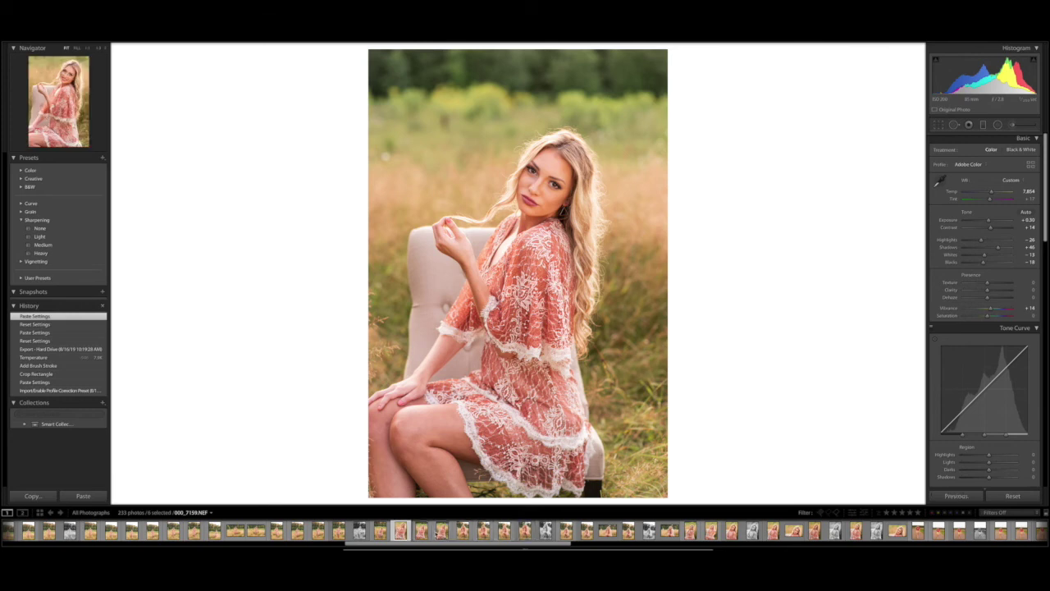
left_click(442, 531)
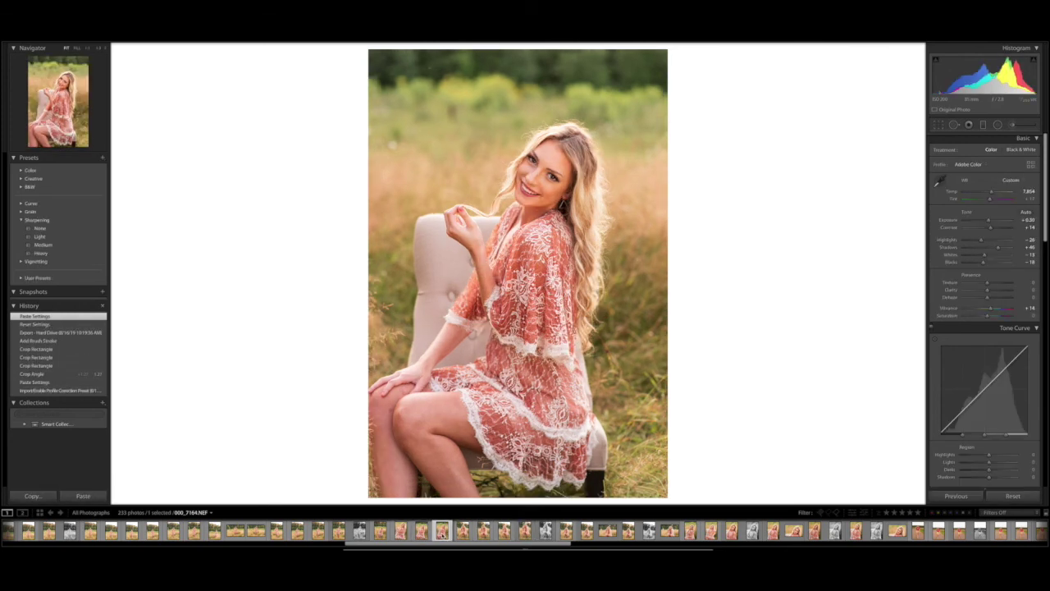
left_click(463, 531)
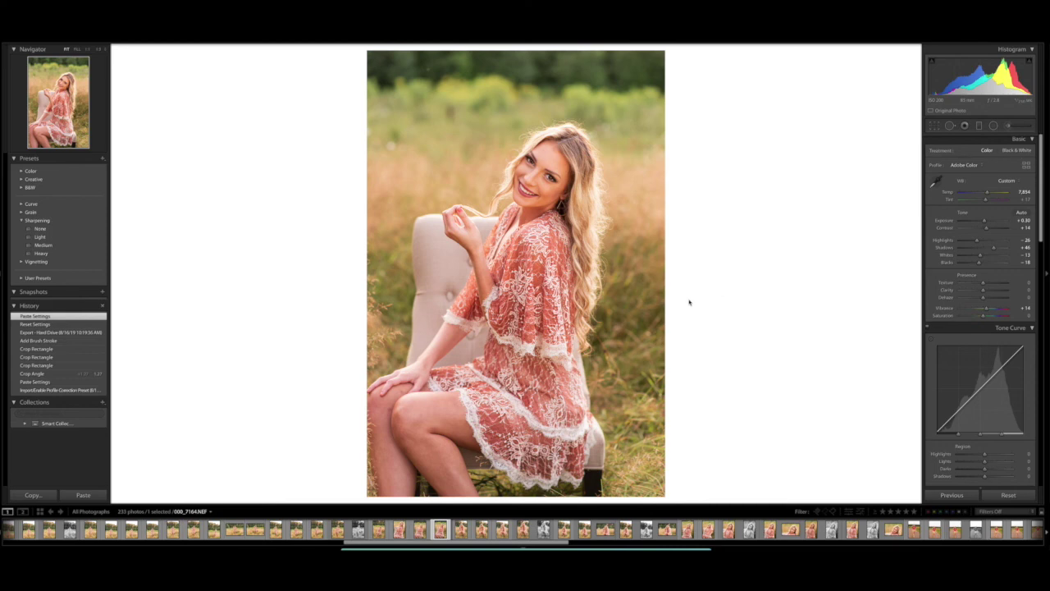
- Compare 000_7164.NEF before and after its edits, first side by side and then by repeatedly switching the full view
key("y")
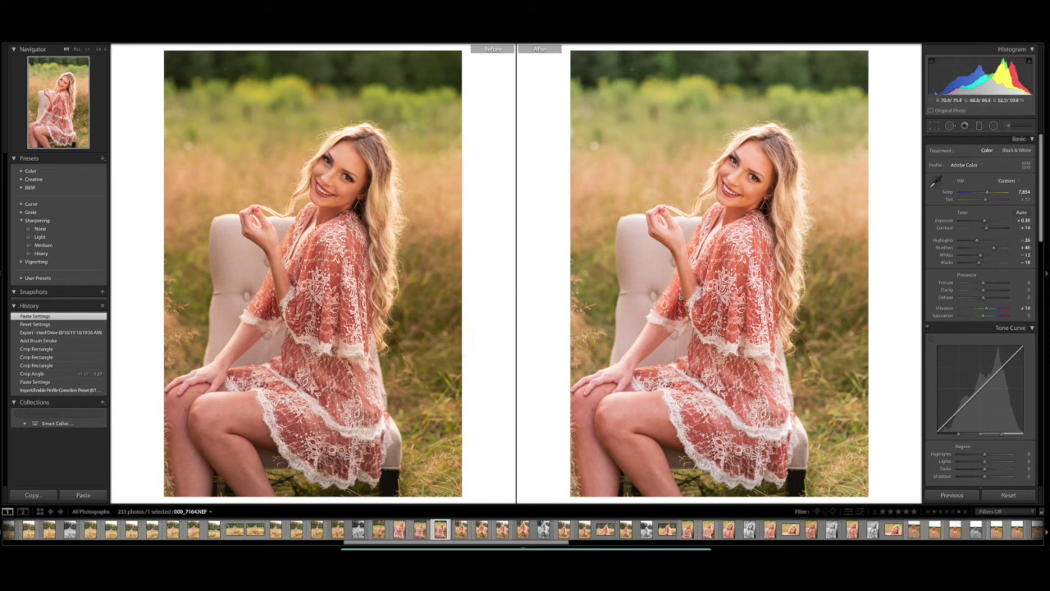
key("y")
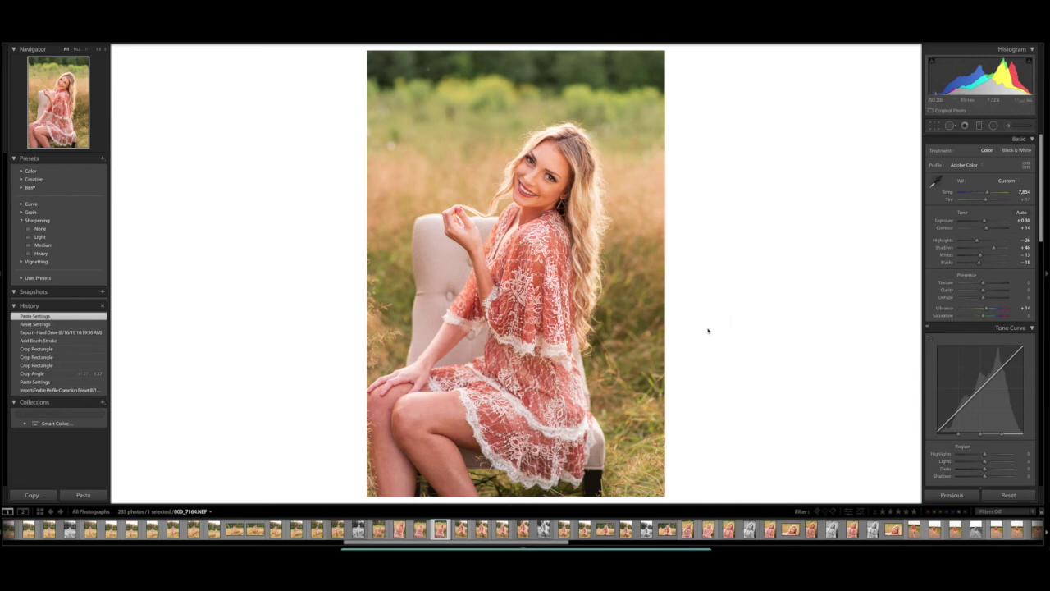
key("backslash")
key("backslash")
key("backslash")
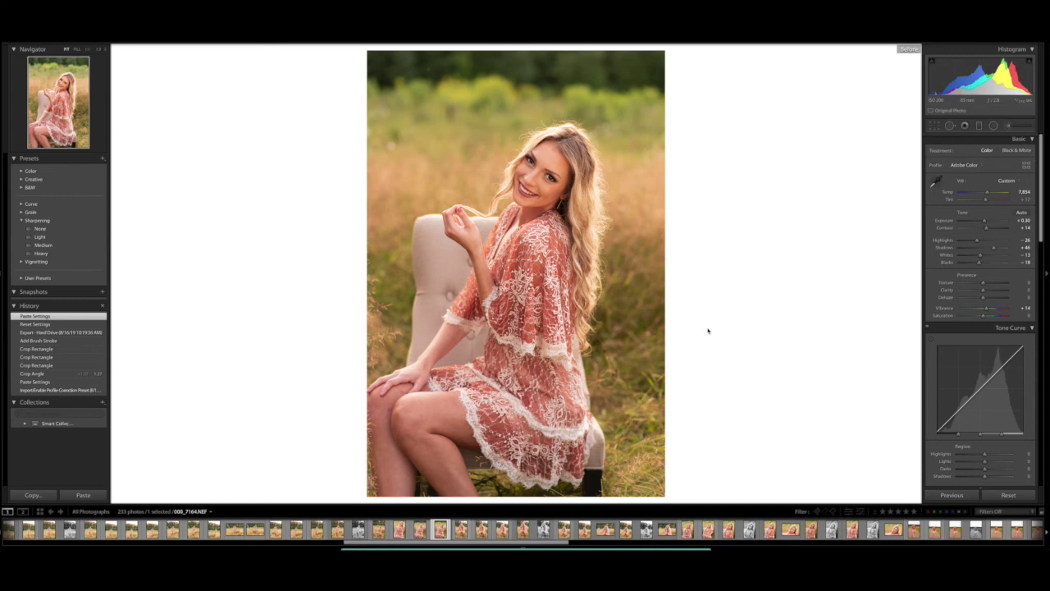
key("backslash")
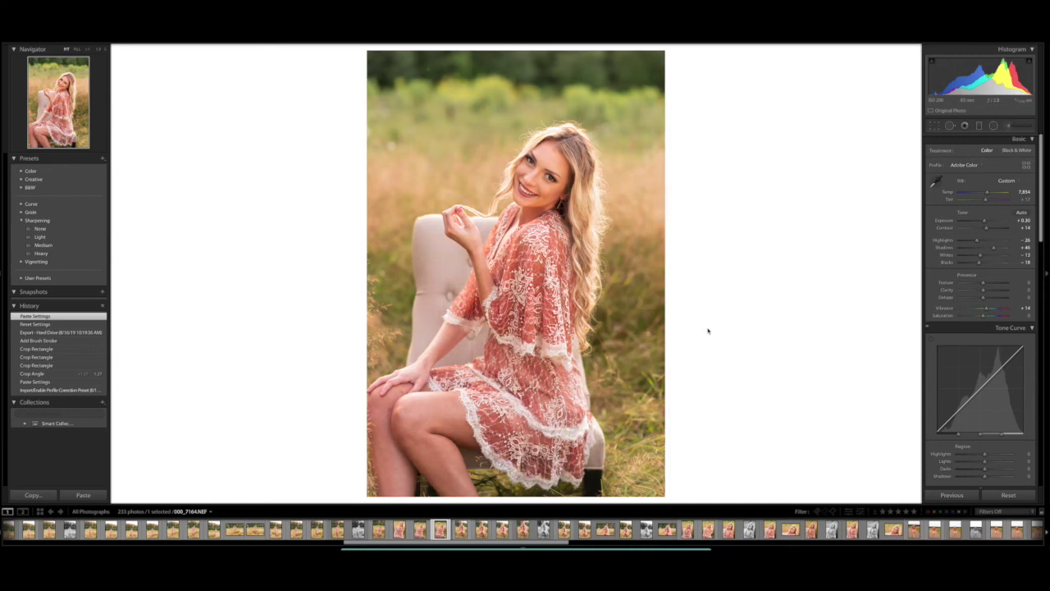
key("backslash")
key("backslash")
key("backslash")
key("backslash")
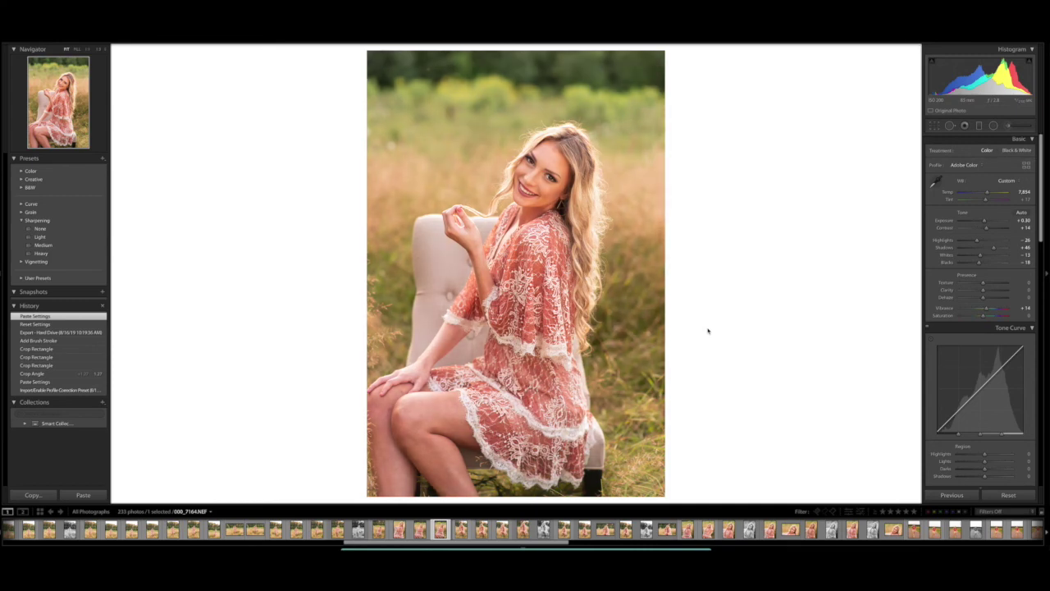